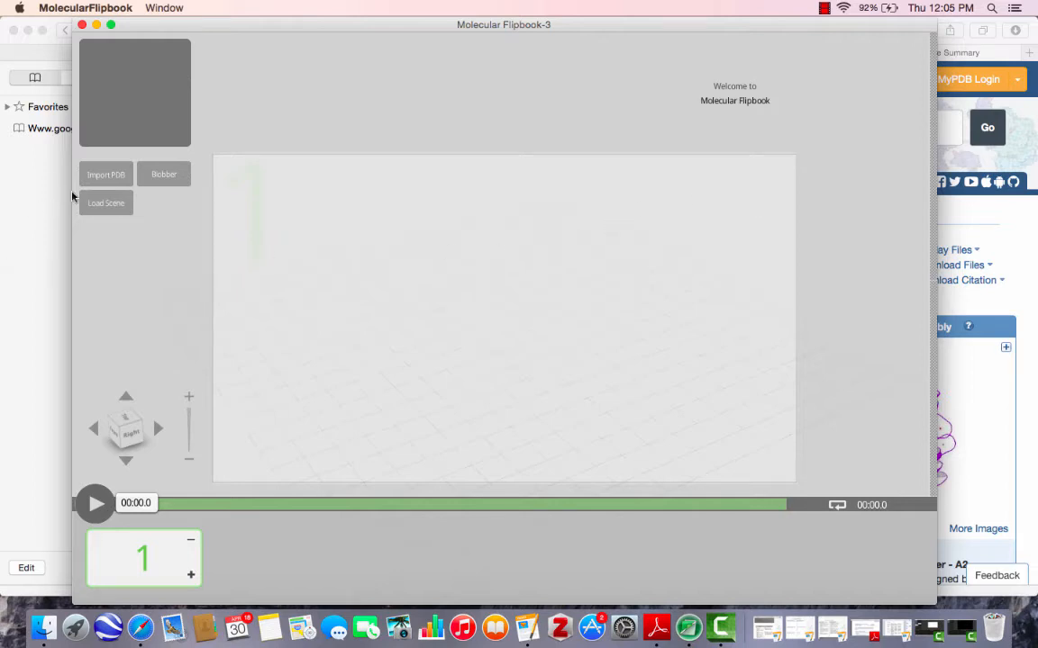
# Open the molecular structure import dialog, switch to Safari, and copy the PDB ID 1R4R from the RCSB page.
pyautogui.click(164, 175)
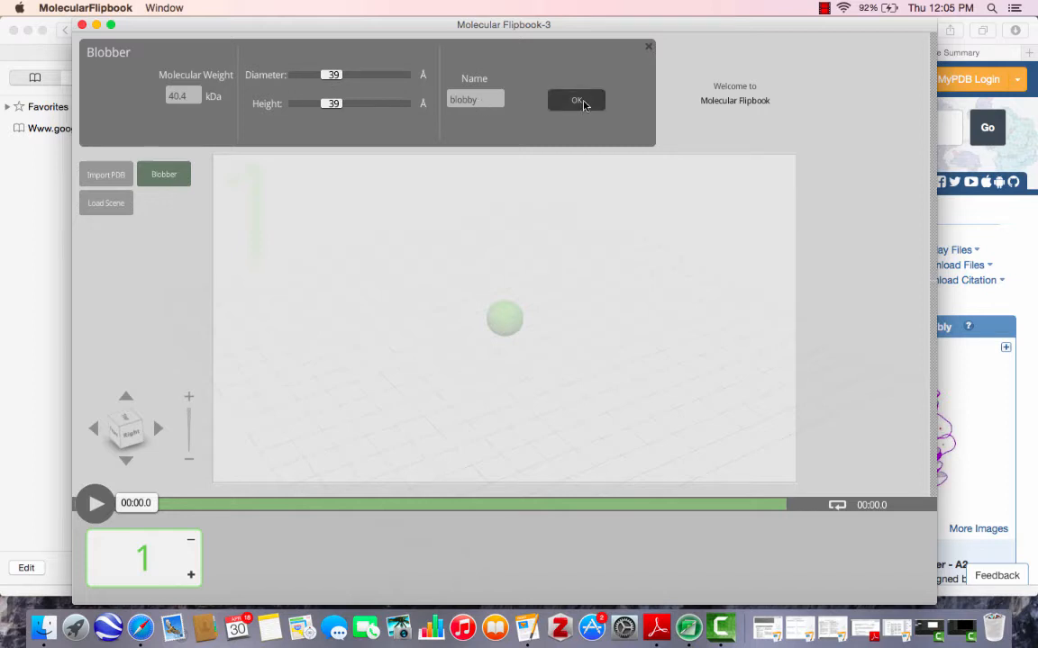
pyautogui.click(649, 47)
pyautogui.click(107, 175)
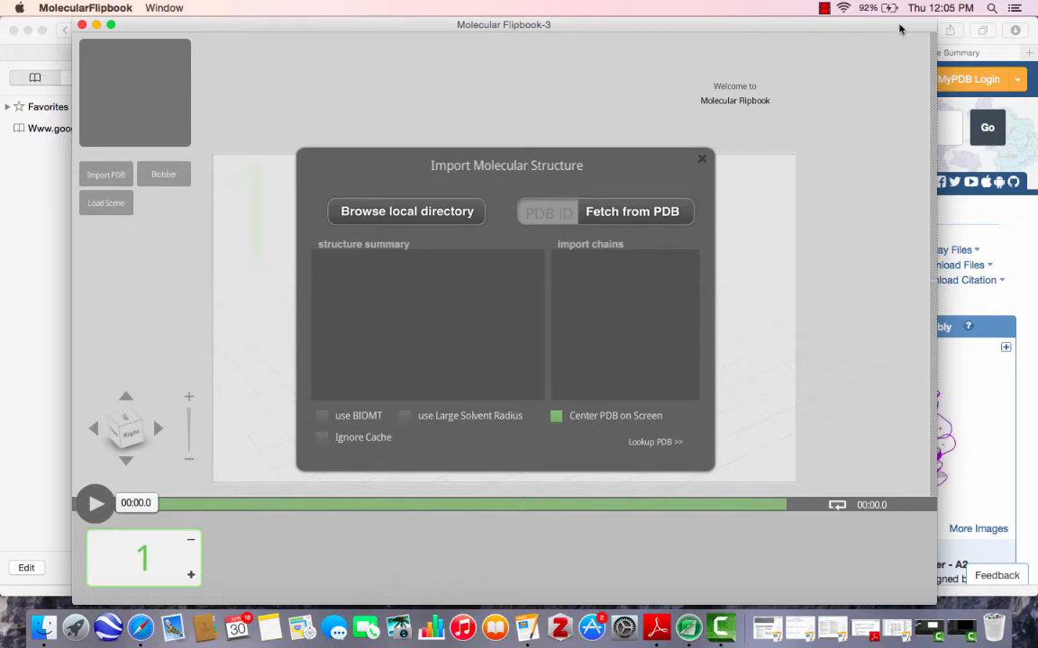
pyautogui.click(1036, 233)
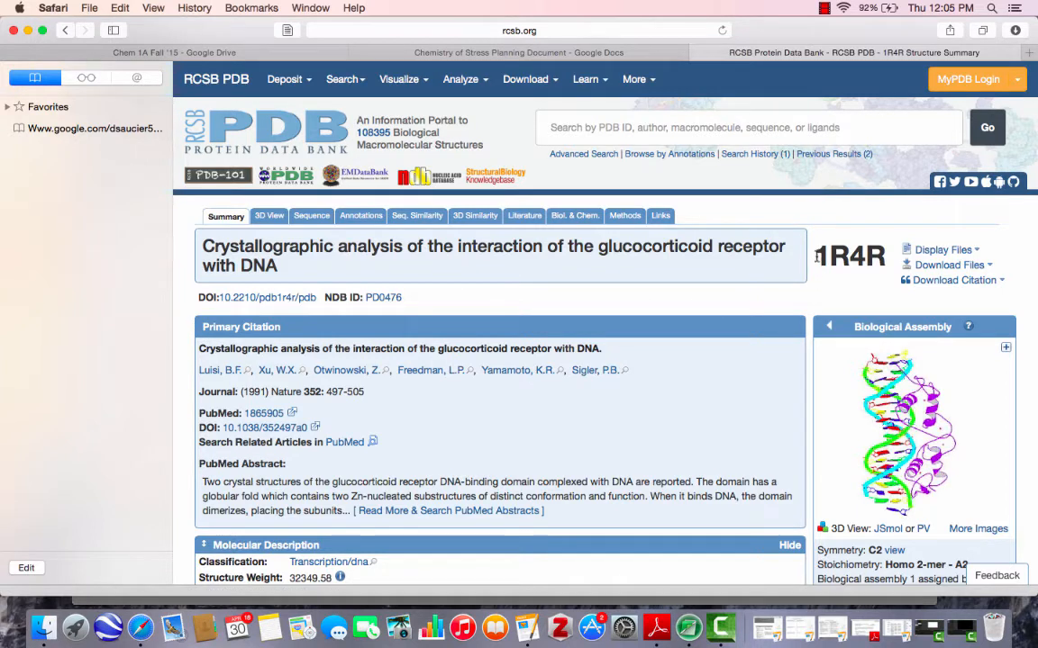
pyautogui.moveTo(816, 258); pyautogui.dragTo(887, 259)
pyautogui.press('super+c')
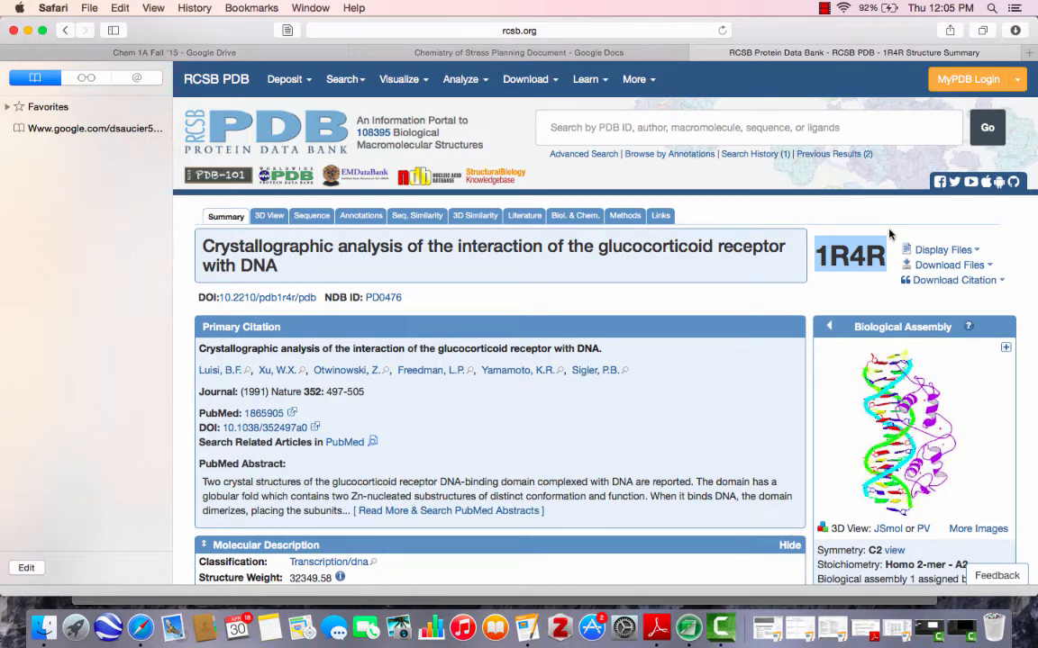
# Switch back to Molecular Flipbook, fetch structure 1R4R from PDB, and load it with all four chains.
pyautogui.press('super+Tab')
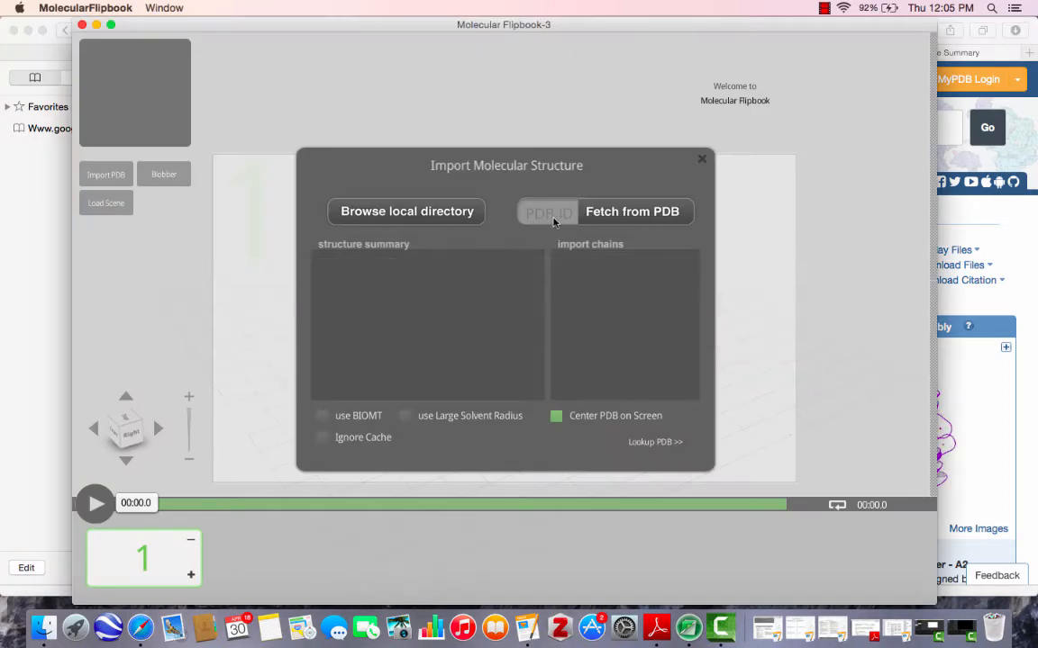
pyautogui.press('super+v')
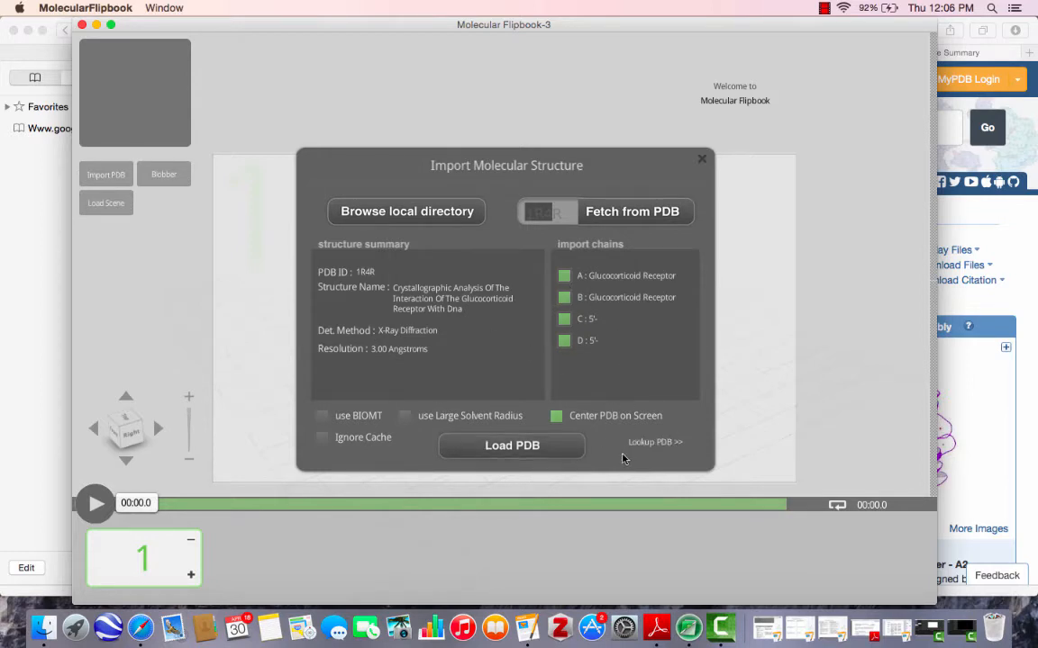
pyautogui.click(518, 447)
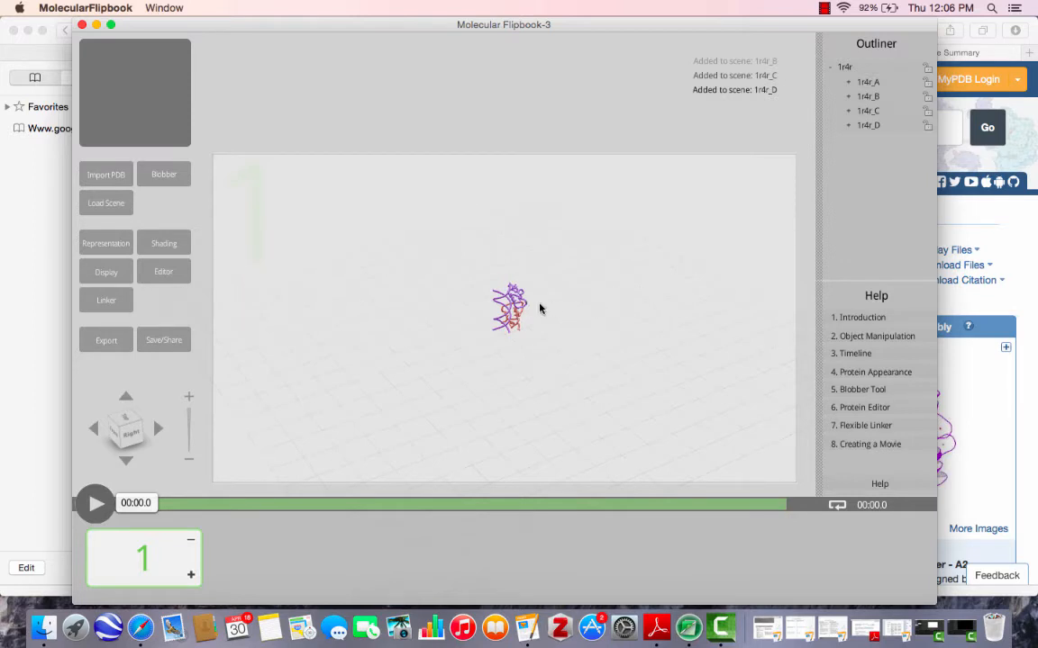
# Color both DNA strands (chains C and D) of the structure blue and apply the second surface style to them.
pyautogui.moveTo(511, 322)
pyautogui.moveTo(511, 322); pyautogui.dragTo(539, 322)
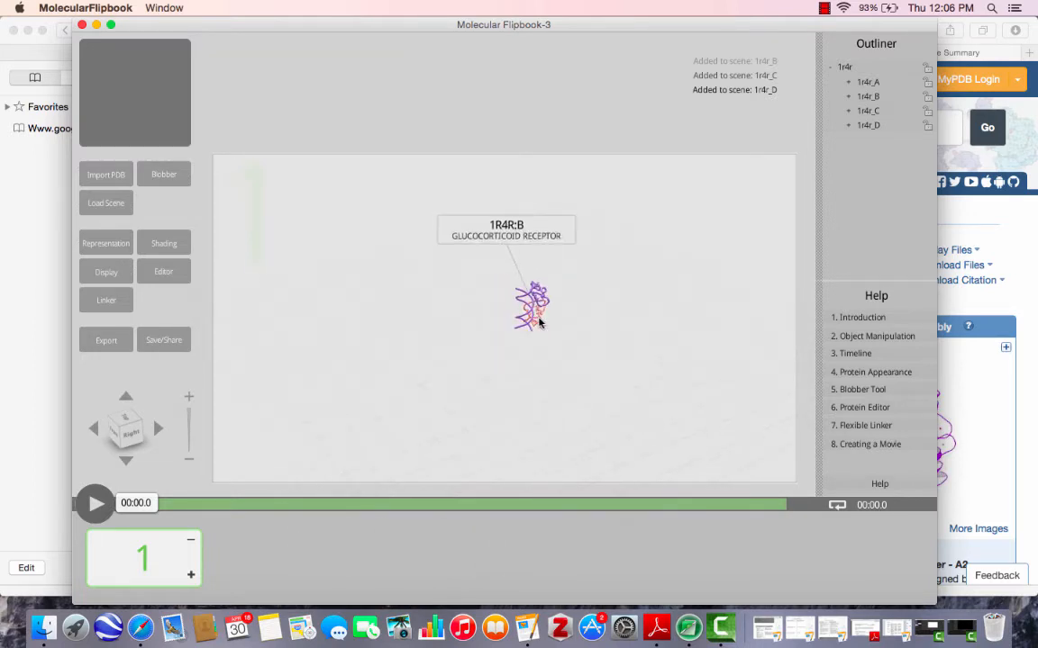
pyautogui.scroll(2, 540, 323)
pyautogui.scroll(6, 540, 322)
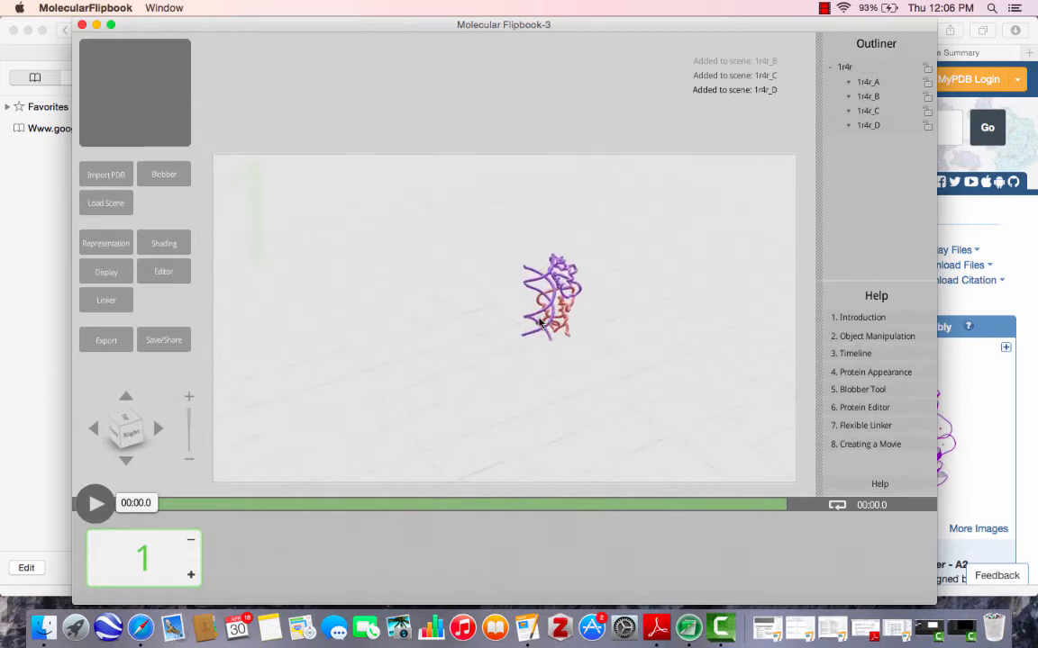
pyautogui.scroll(3, 593, 332)
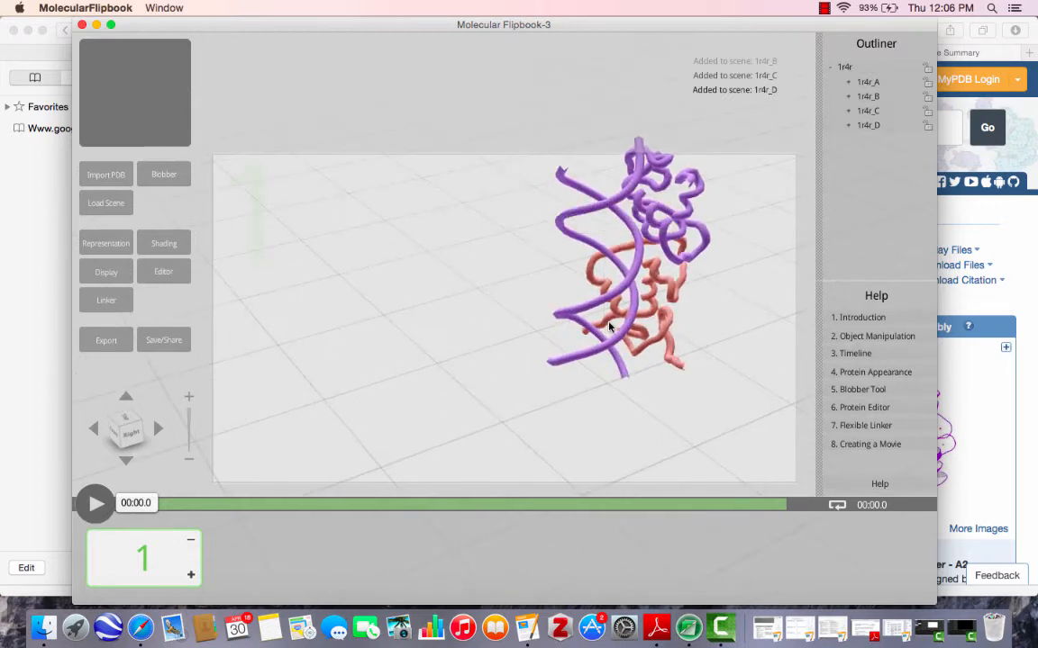
pyautogui.moveTo(593, 332); pyautogui.dragTo(498, 296)
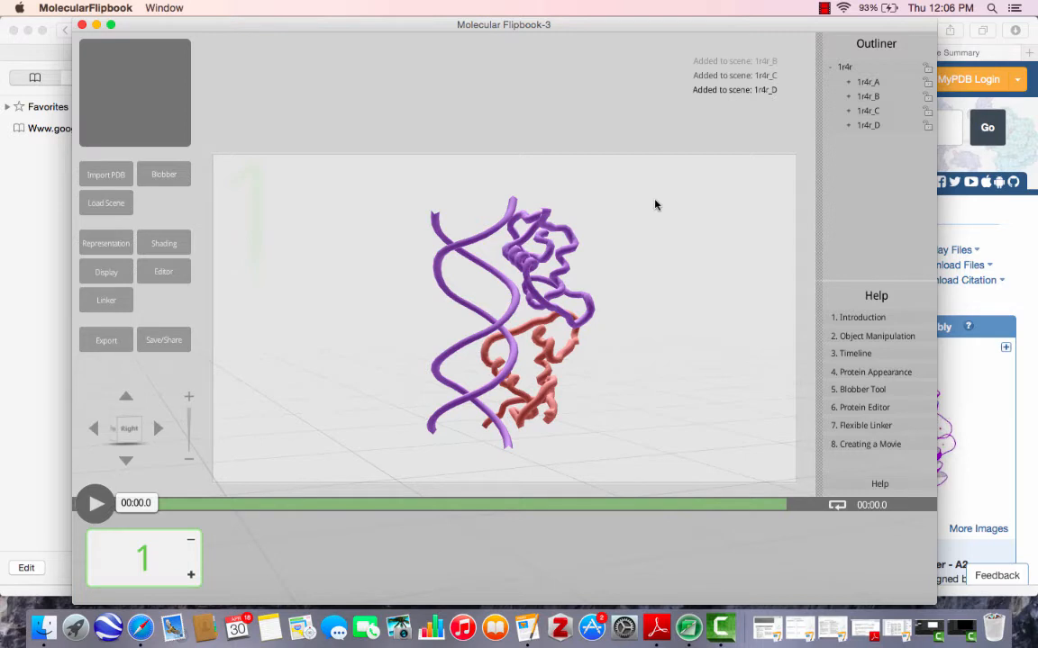
pyautogui.click(514, 313)
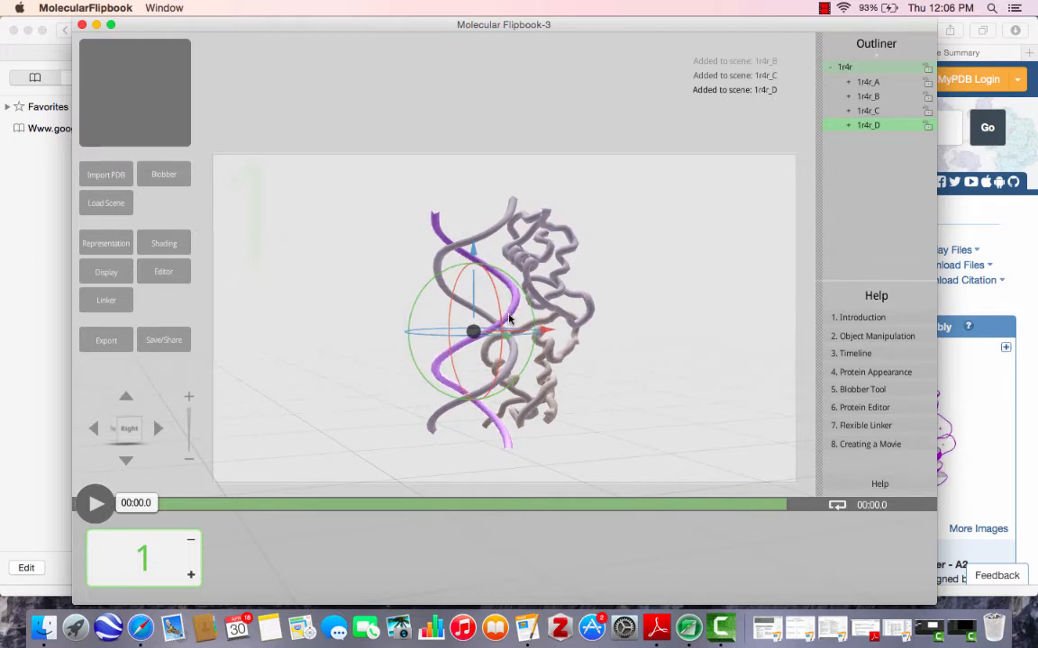
pyautogui.keyDown('shift'); pyautogui.click(443, 291); pyautogui.keyUp('shift')
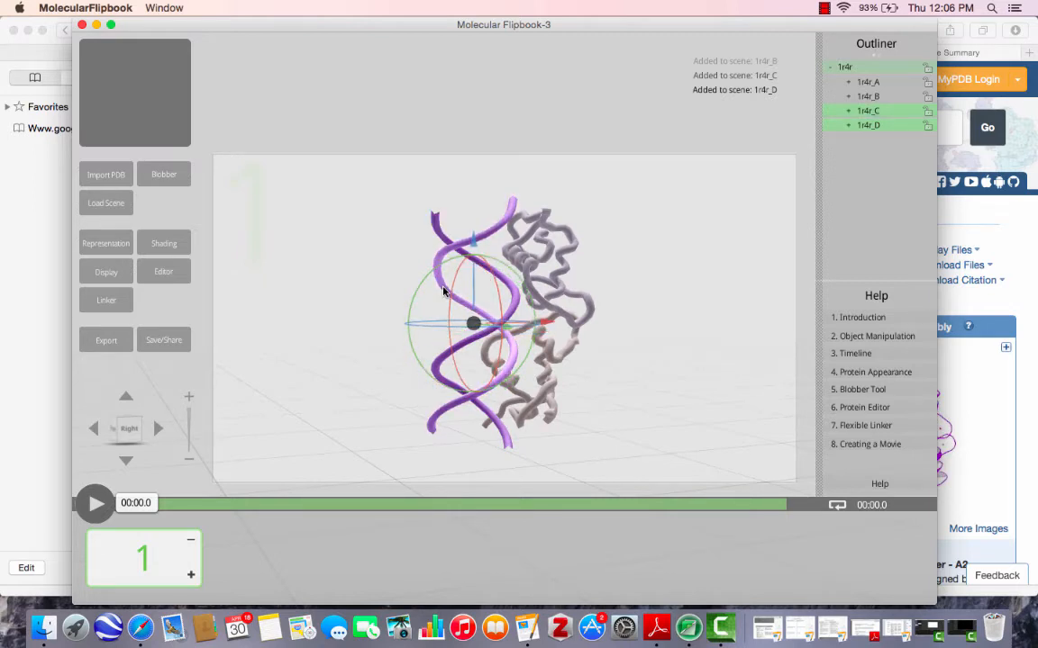
pyautogui.click(162, 244)
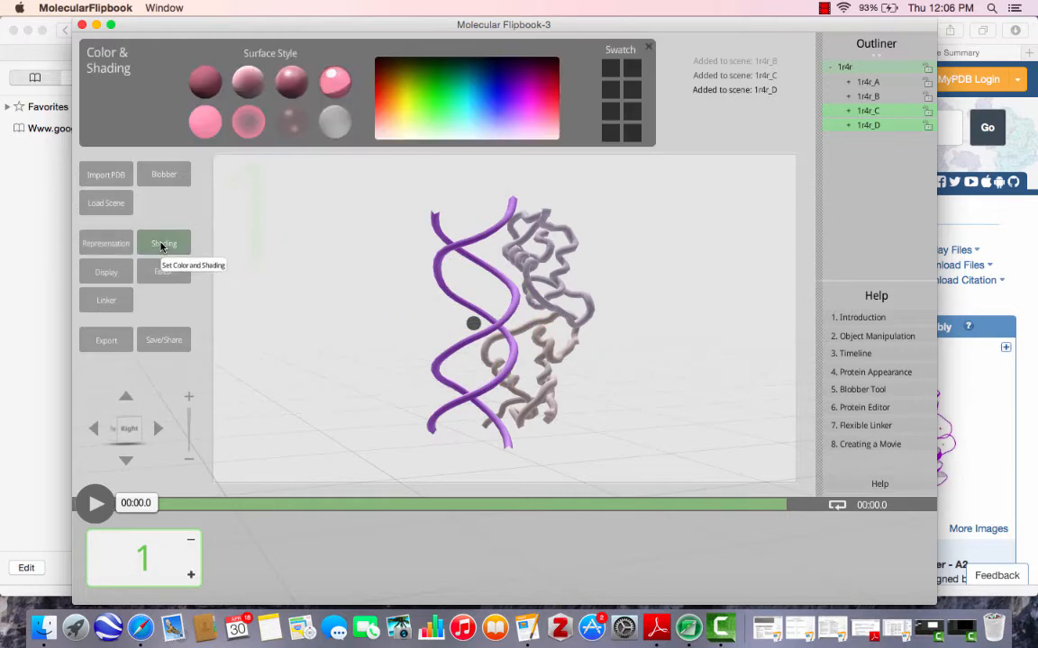
pyautogui.click(494, 101)
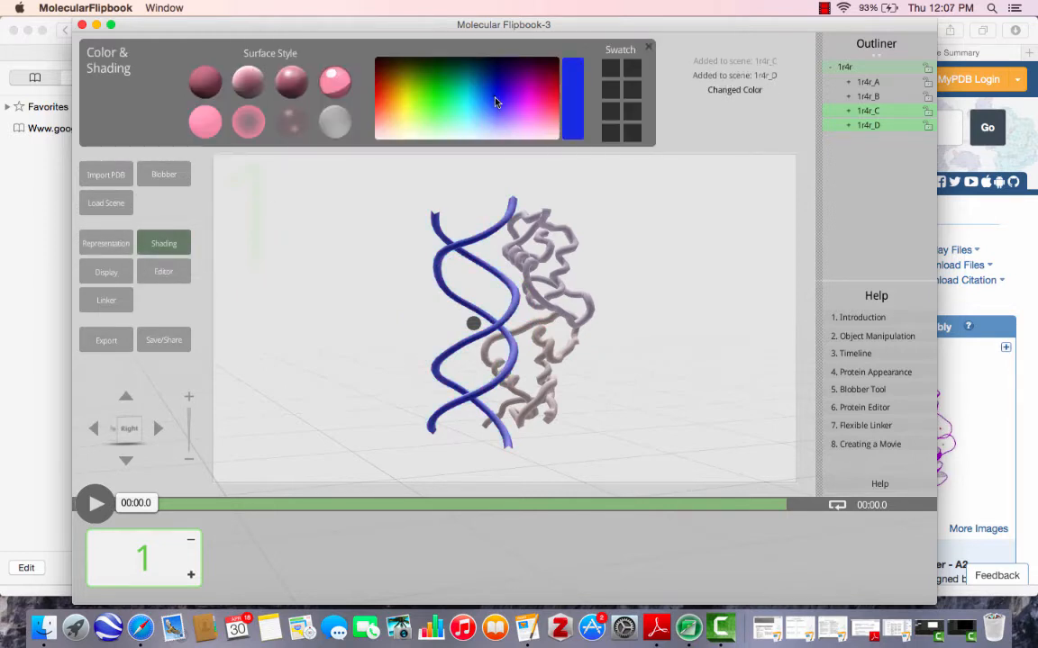
pyautogui.click(248, 83)
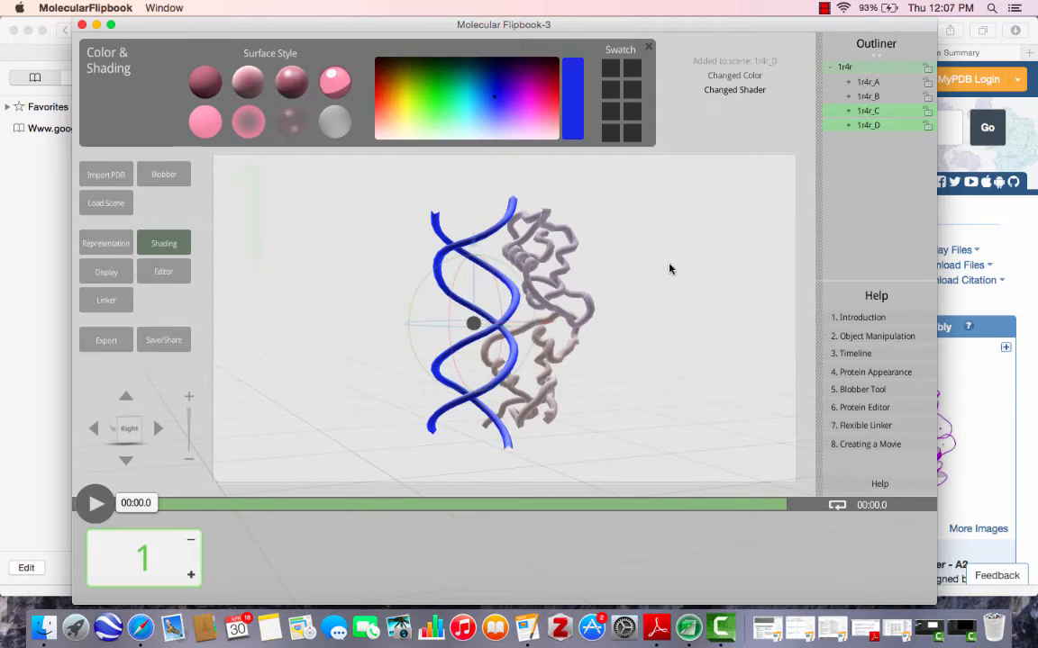
# Color the upper glucocorticoid receptor, chain A, green and give it the Toon with Edge surface style.
pyautogui.click(536, 263)
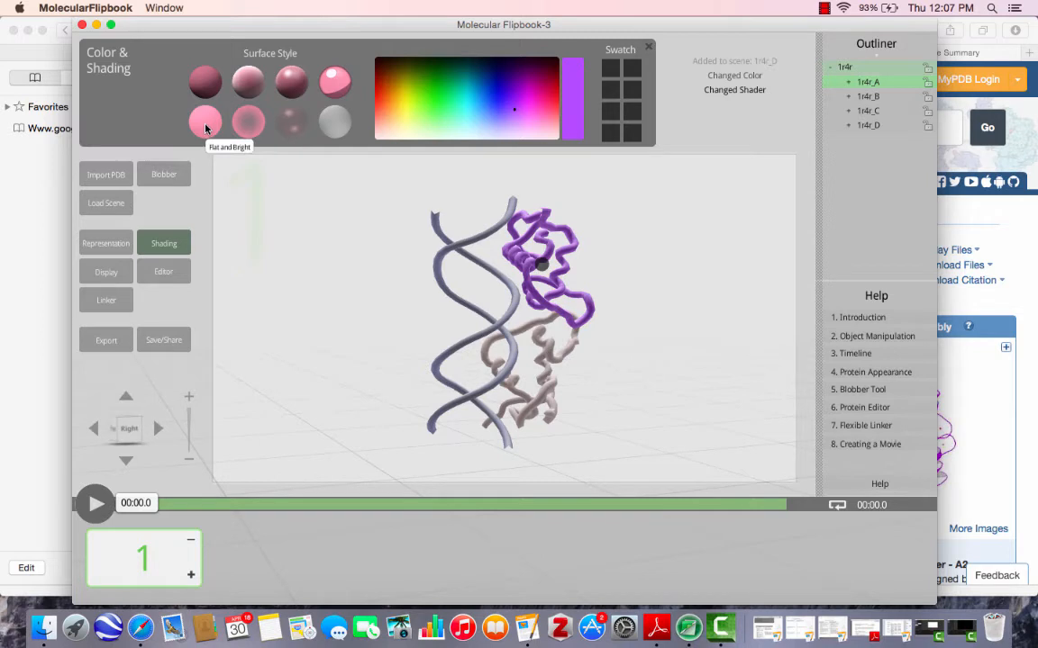
pyautogui.click(434, 82)
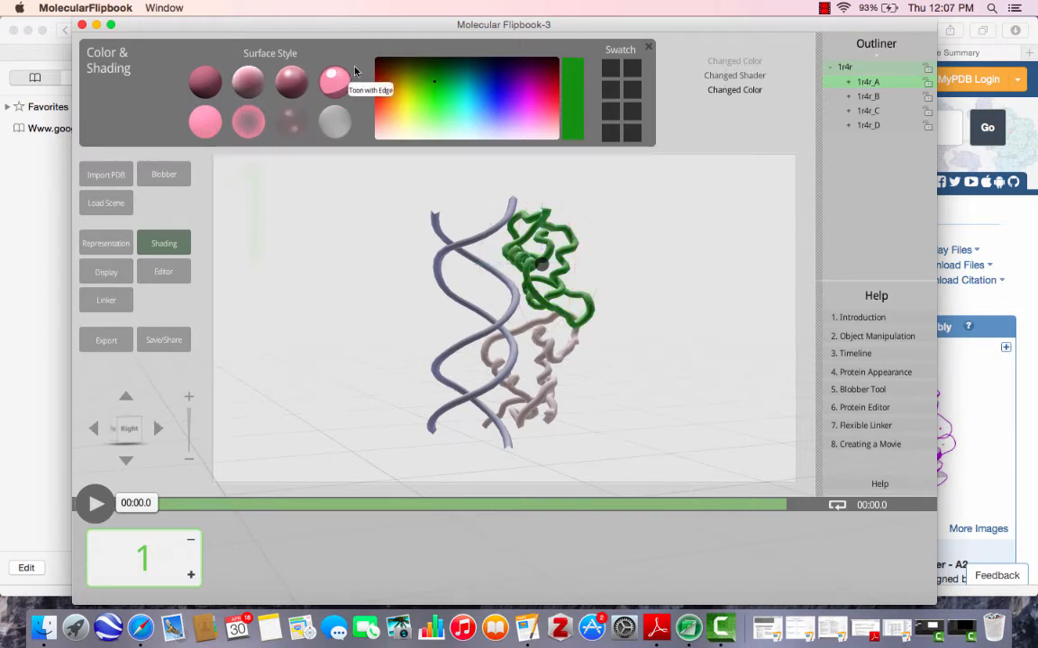
pyautogui.click(335, 121)
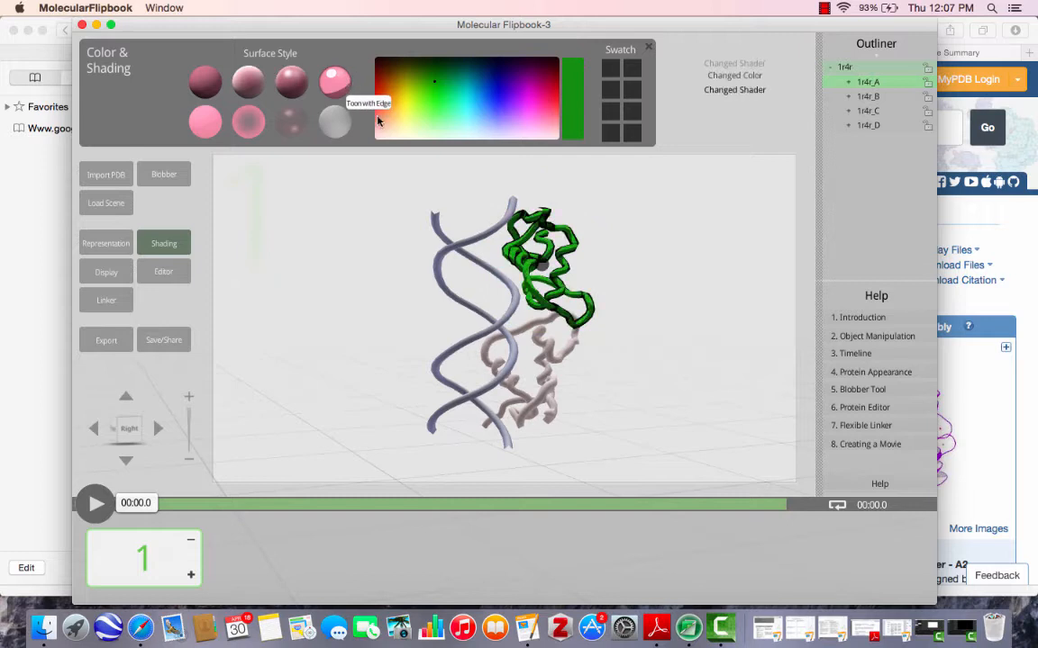
# Color the lower glucocorticoid receptor, chain B, orange-red with the Toon with Edge surface style, and close the shading settings.
pyautogui.click(547, 378)
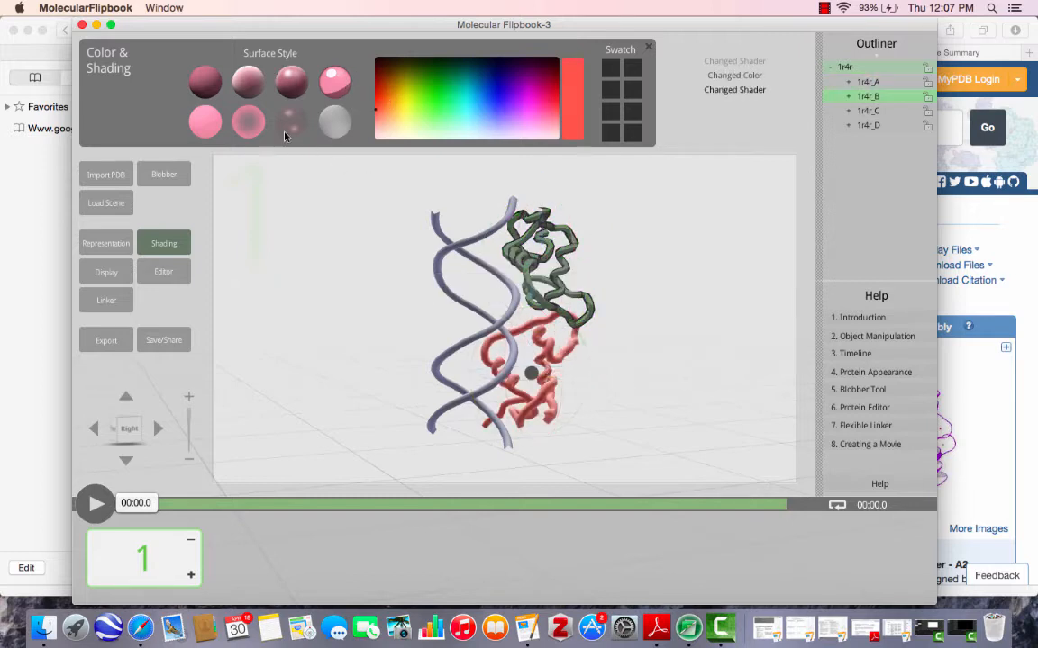
pyautogui.click(382, 89)
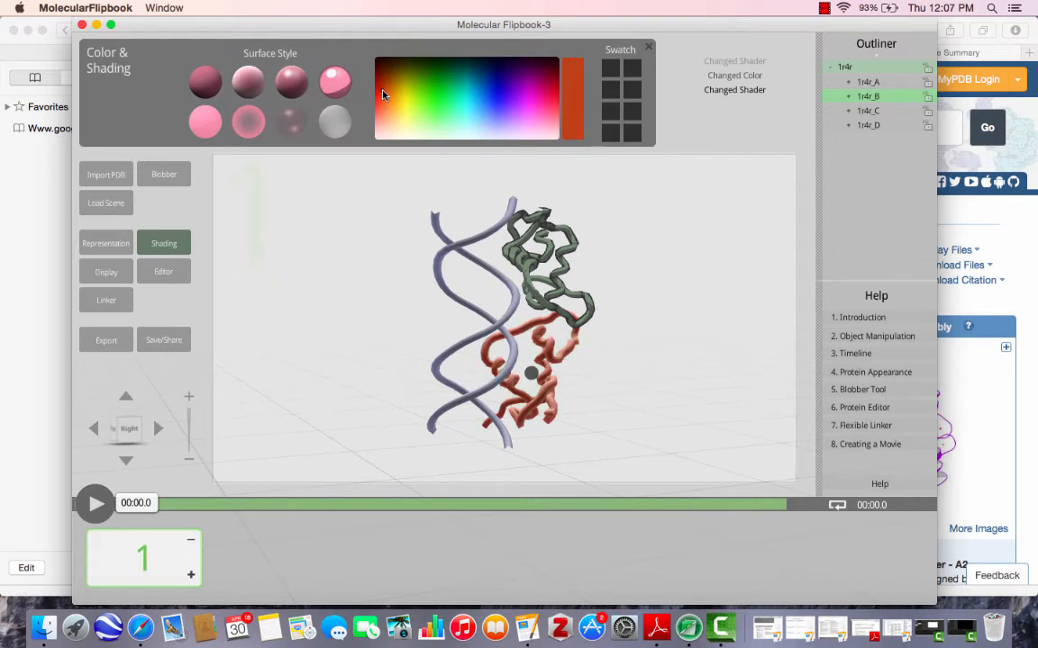
pyautogui.click(332, 79)
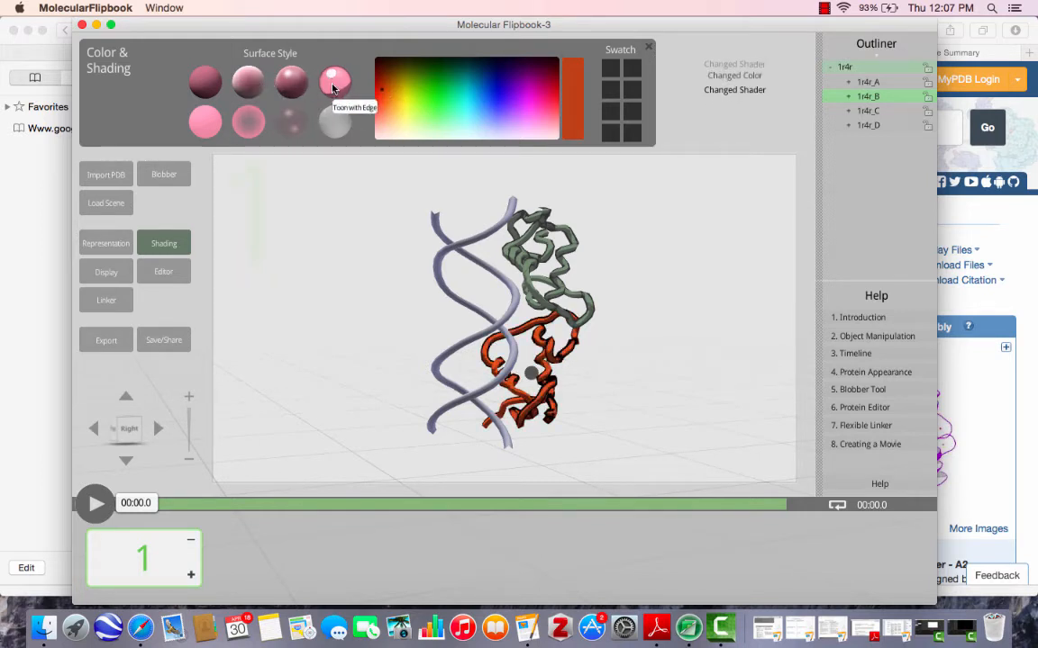
pyautogui.click(677, 310)
pyautogui.click(647, 46)
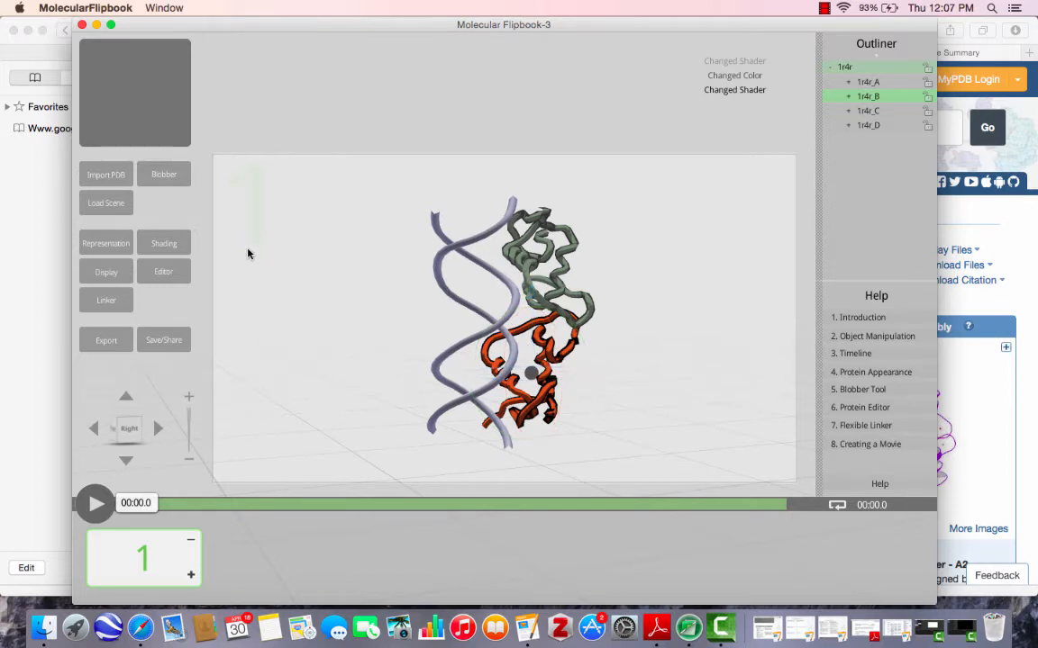
# Start a Blobber shape with a molecular weight of .05 kDa, a diameter of 5 Å and a height of 2 Å.
pyautogui.click(157, 177)
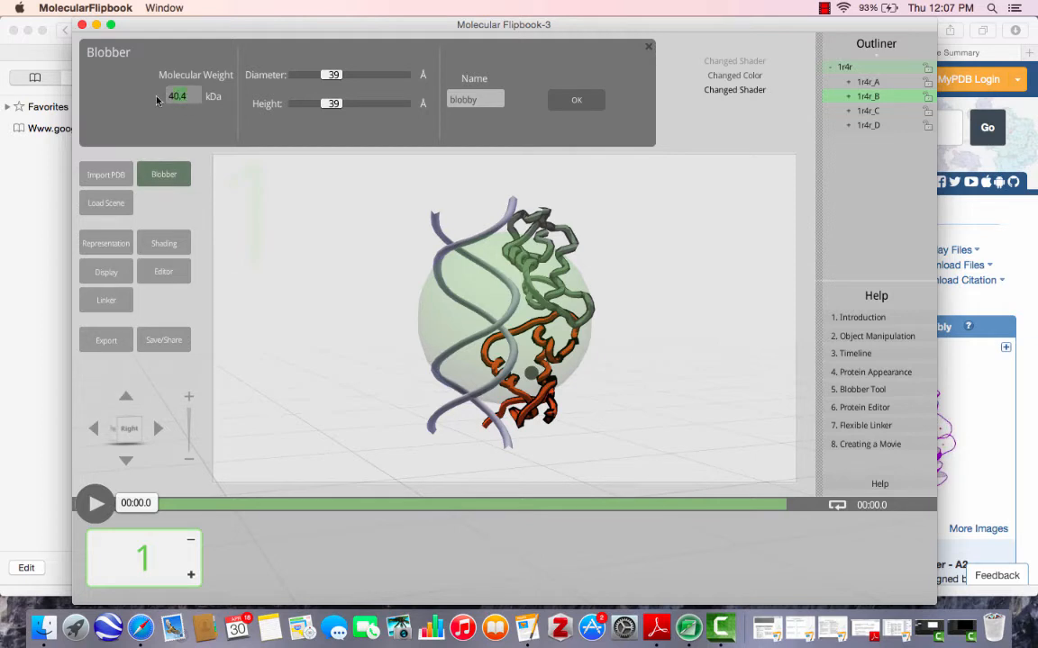
pyautogui.press('BackSpace')
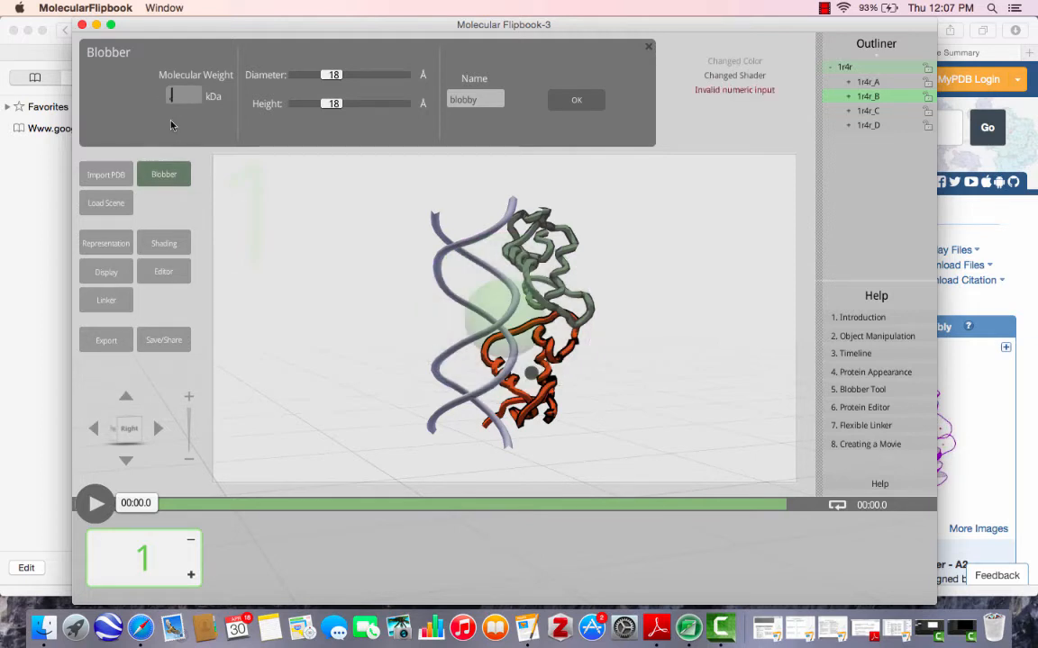
pyautogui.write('05')
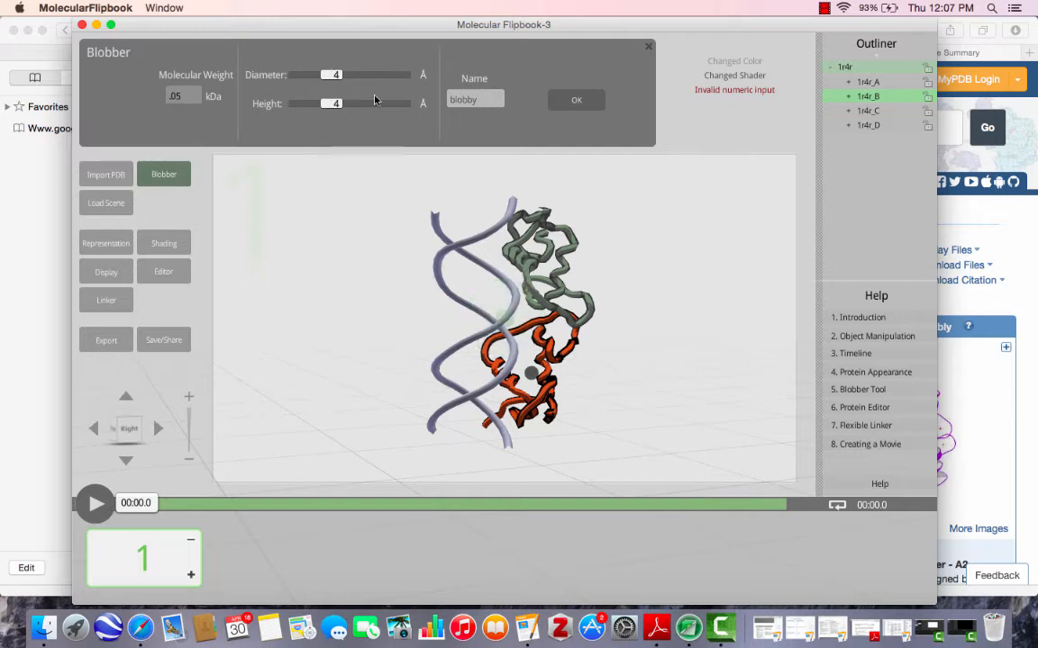
pyautogui.click(333, 79)
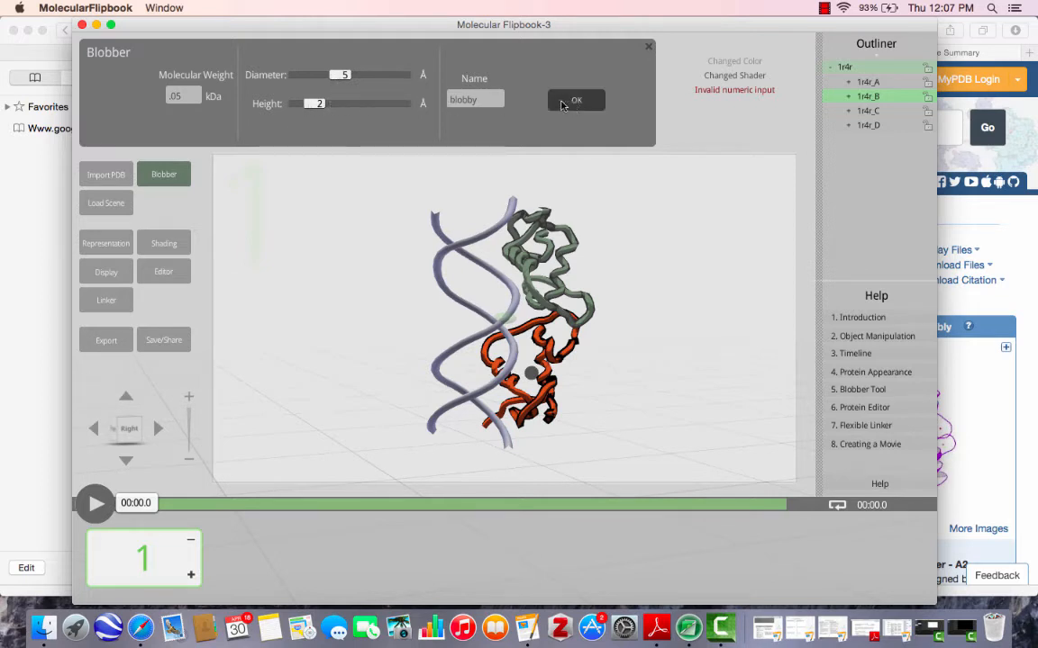
# Name the Blobber shape Cortisol and add it to the scene.
pyautogui.click(491, 99)
pyautogui.press('BackSpace')
pyautogui.press('BackSpace')
pyautogui.press('BackSpace')
pyautogui.press('BackSpace')
pyautogui.press('BackSpace')
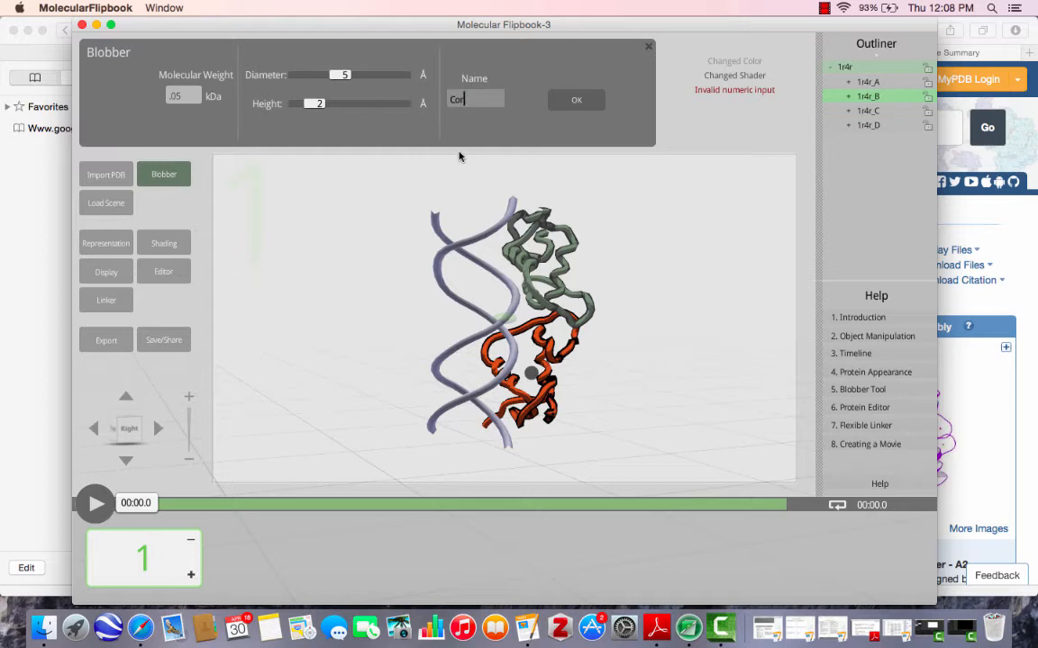
pyautogui.click(576, 99)
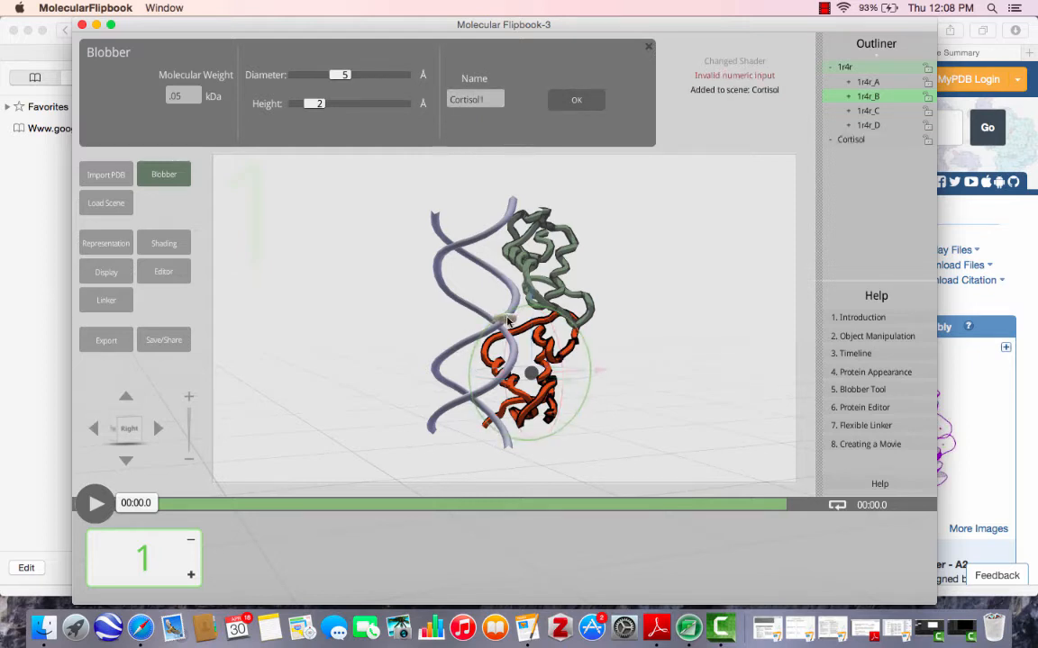
# Add a second cortisol shape of the same dimensions to the scene and close Blobber.
pyautogui.click(508, 320)
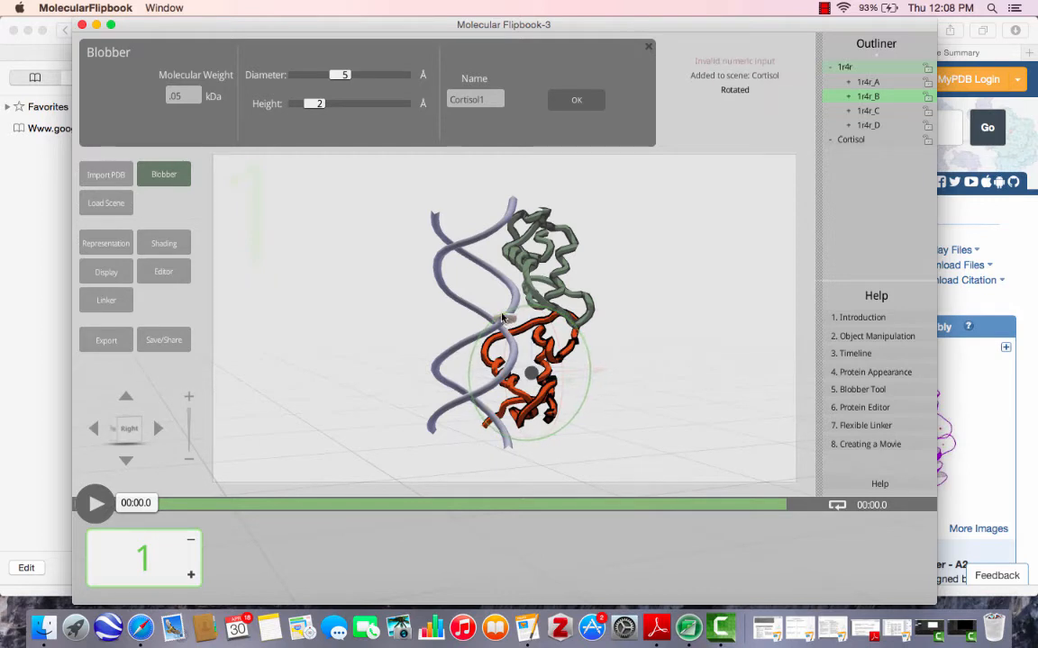
pyautogui.click(504, 321)
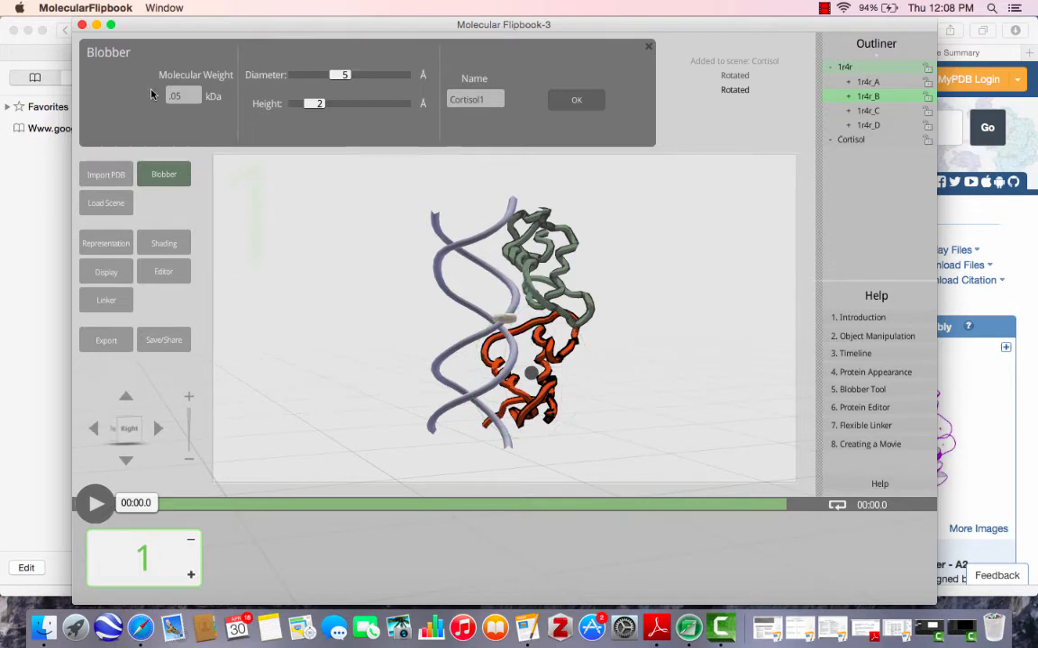
pyautogui.click(577, 102)
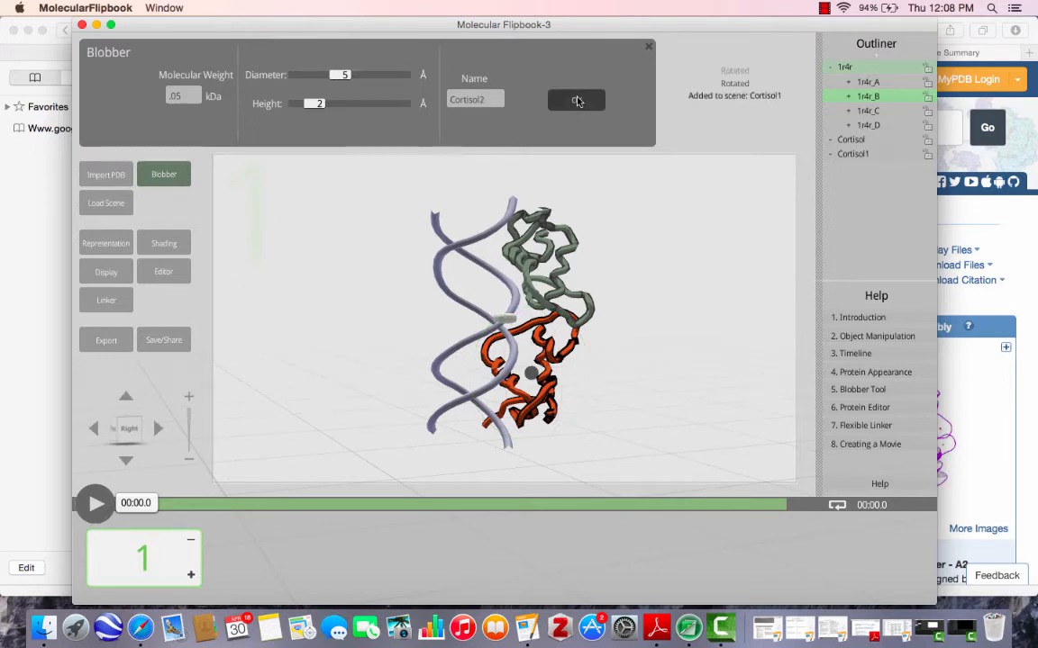
pyautogui.click(650, 46)
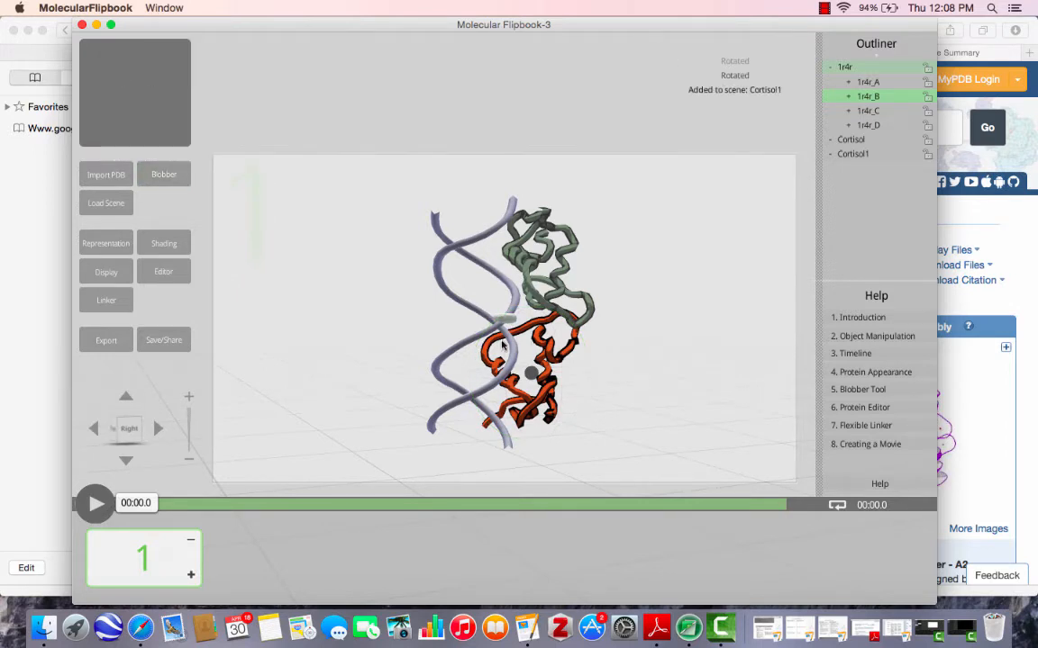
# Move the two cortisol shapes, Cortisol1 and Cortisol, out of the DNA-receptor complex into the empty space beyond the upper receptor.
pyautogui.click(504, 315)
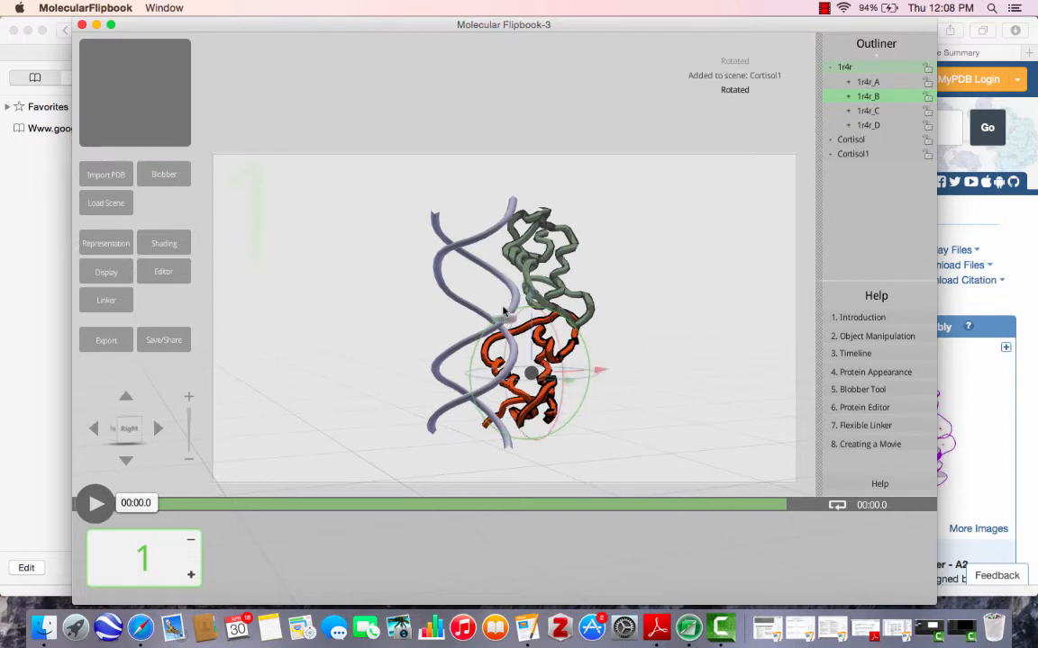
pyautogui.moveTo(505, 319); pyautogui.dragTo(503, 328)
pyautogui.moveTo(505, 332); pyautogui.dragTo(507, 321)
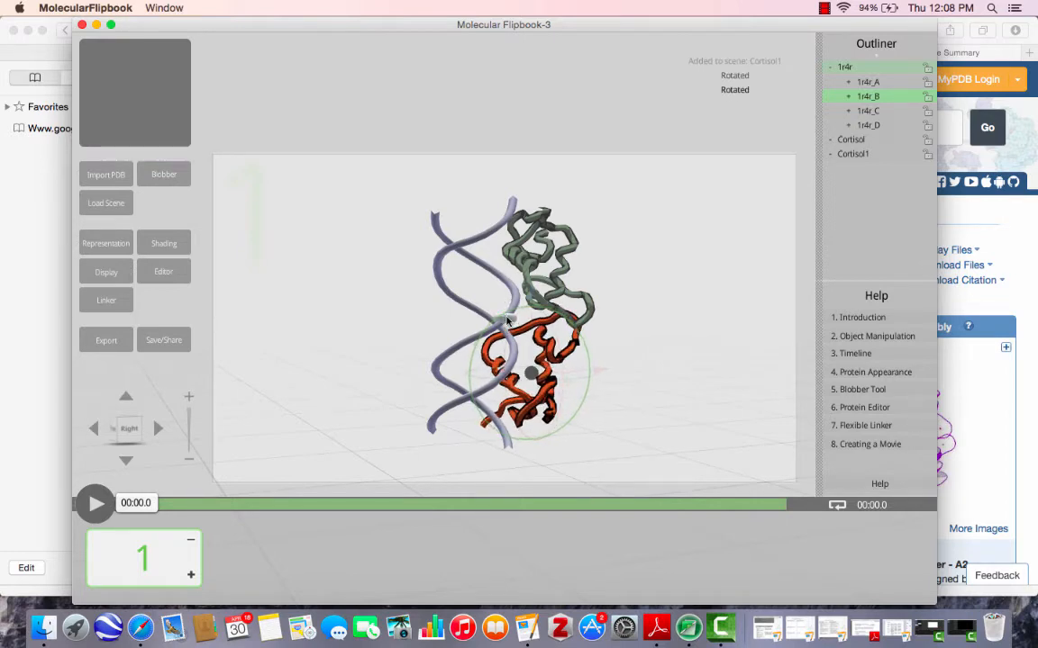
pyautogui.click(500, 303)
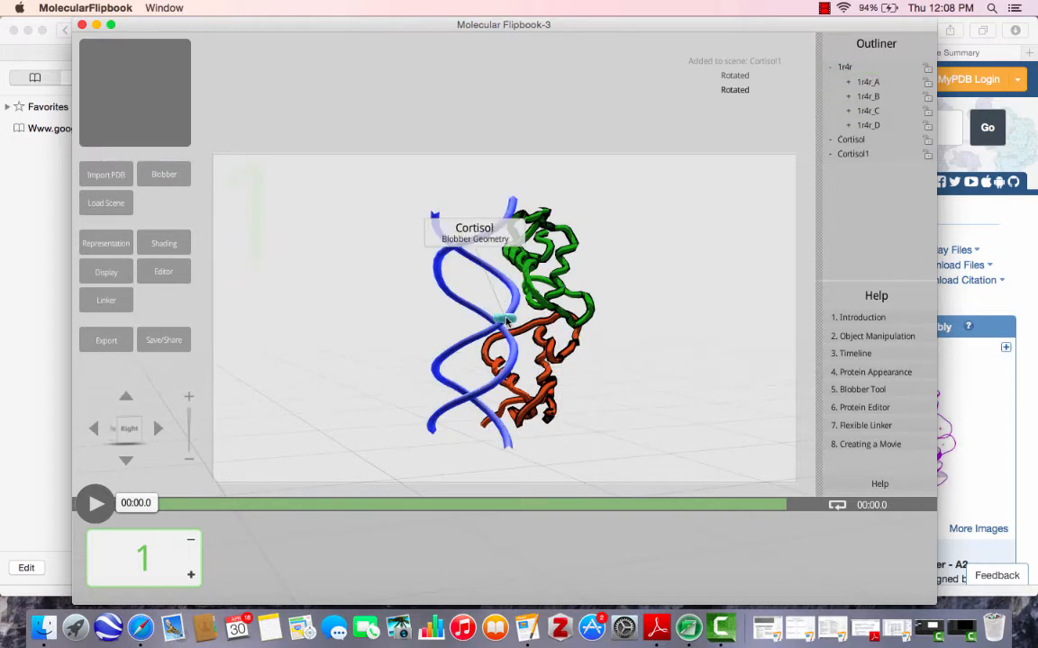
pyautogui.moveTo(507, 322)
pyautogui.mouseDown(button='middle')
pyautogui.moveTo(551, 311)
pyautogui.moveTo(563, 336)
pyautogui.moveTo(526, 319)
pyautogui.mouseUp(button='middle')
pyautogui.click(506, 320)
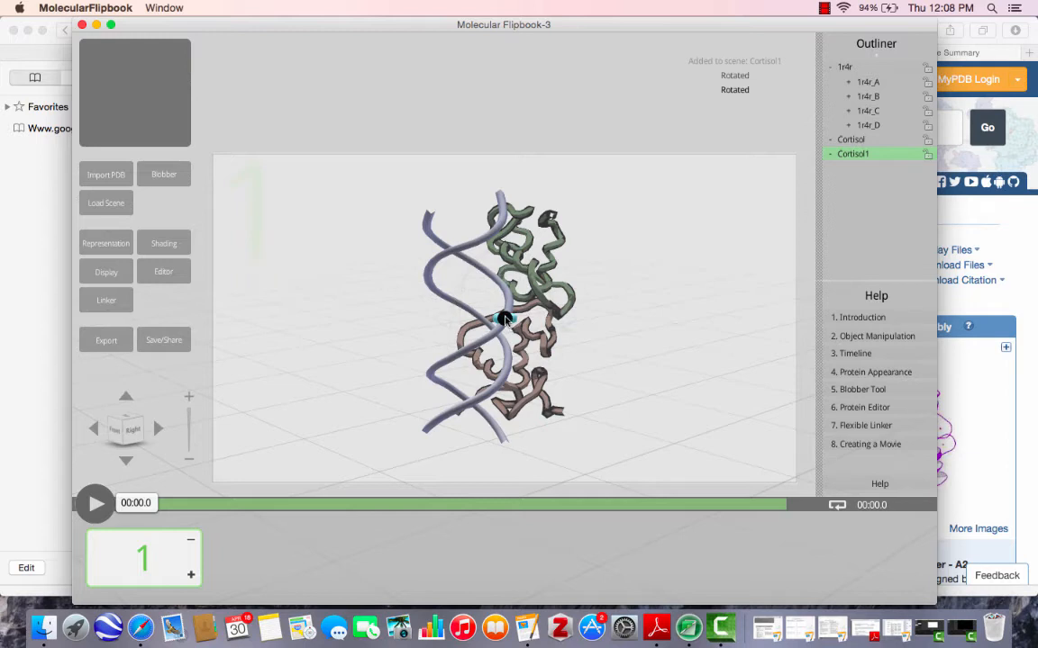
pyautogui.click(505, 320)
pyautogui.moveTo(587, 295); pyautogui.dragTo(694, 208)
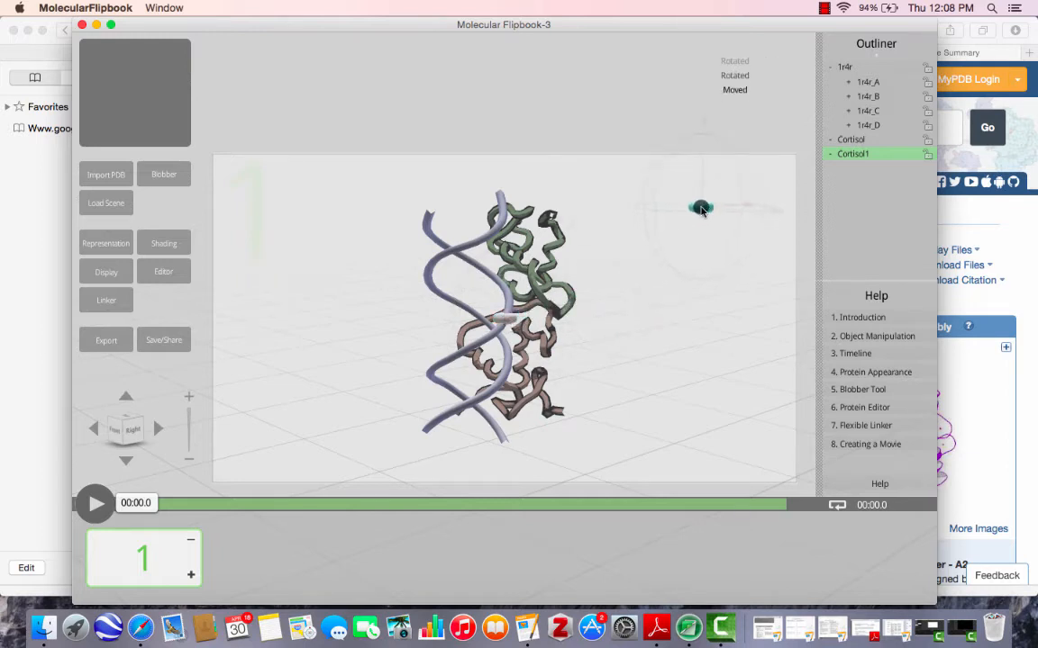
pyautogui.click(505, 320)
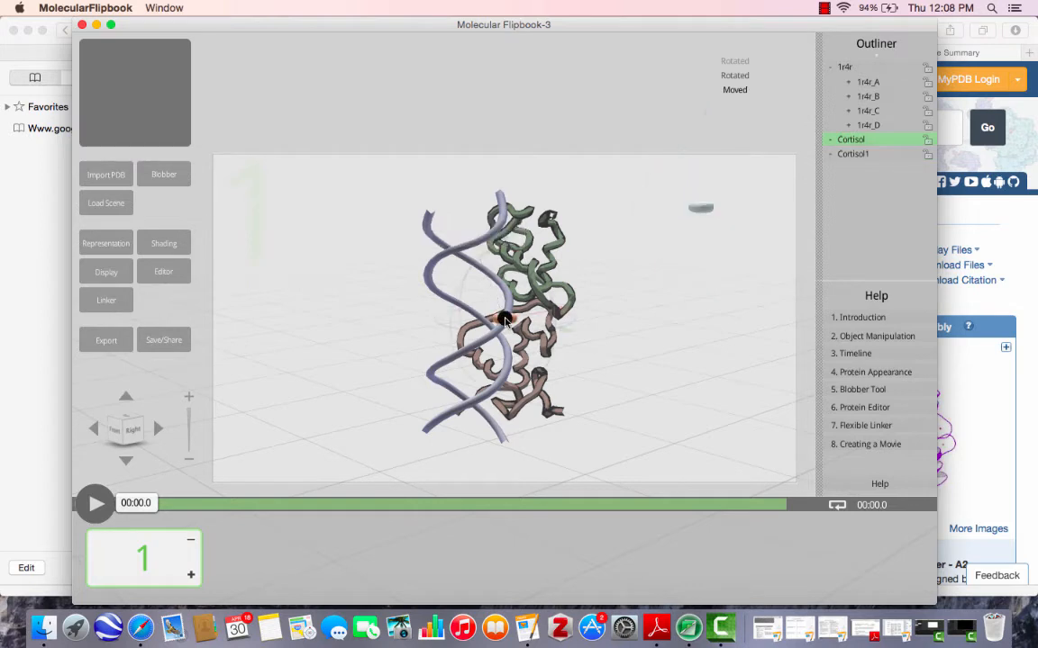
pyautogui.moveTo(555, 327); pyautogui.dragTo(736, 256)
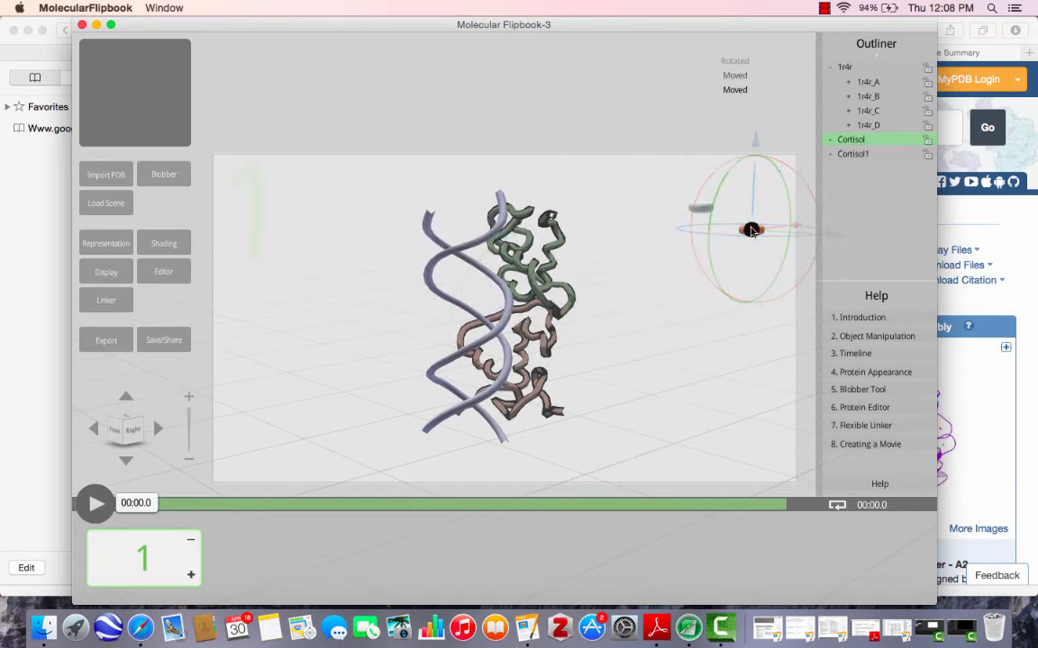
# Color both cortisol shapes orange, using a slightly lighter shade for Cortisol1, and close the shading settings.
pyautogui.click(108, 241)
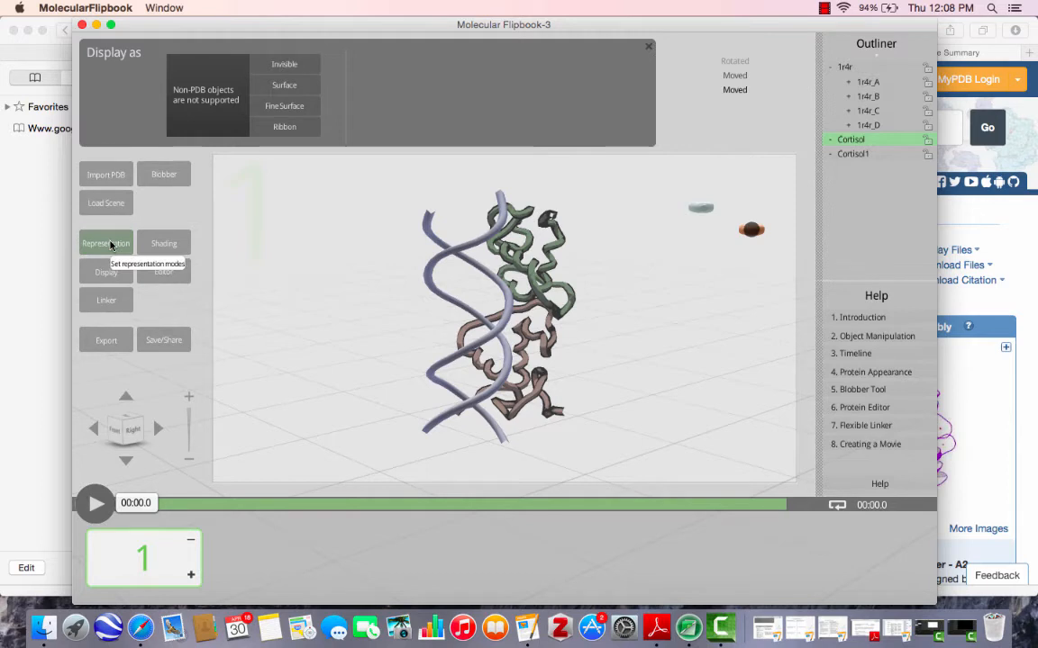
pyautogui.click(158, 244)
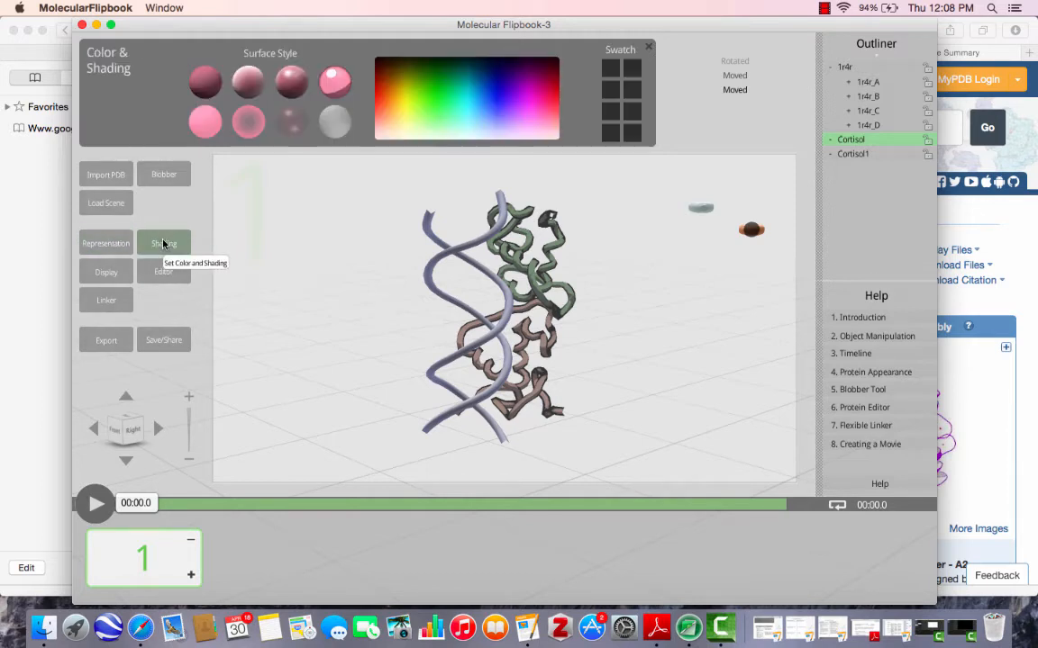
pyautogui.click(385, 92)
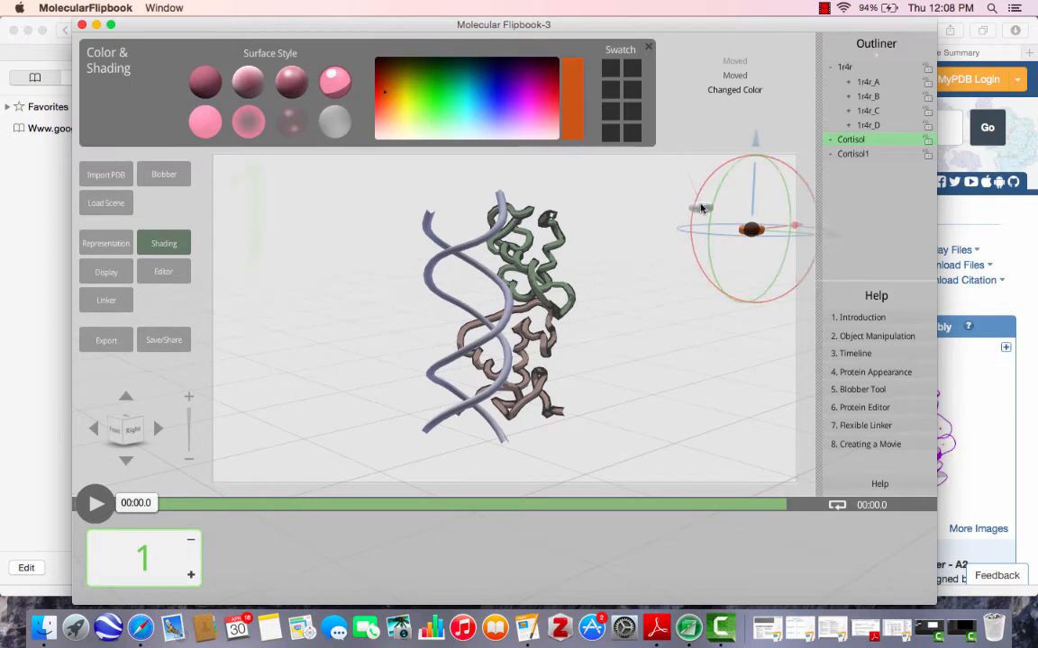
pyautogui.click(700, 208)
pyautogui.click(383, 109)
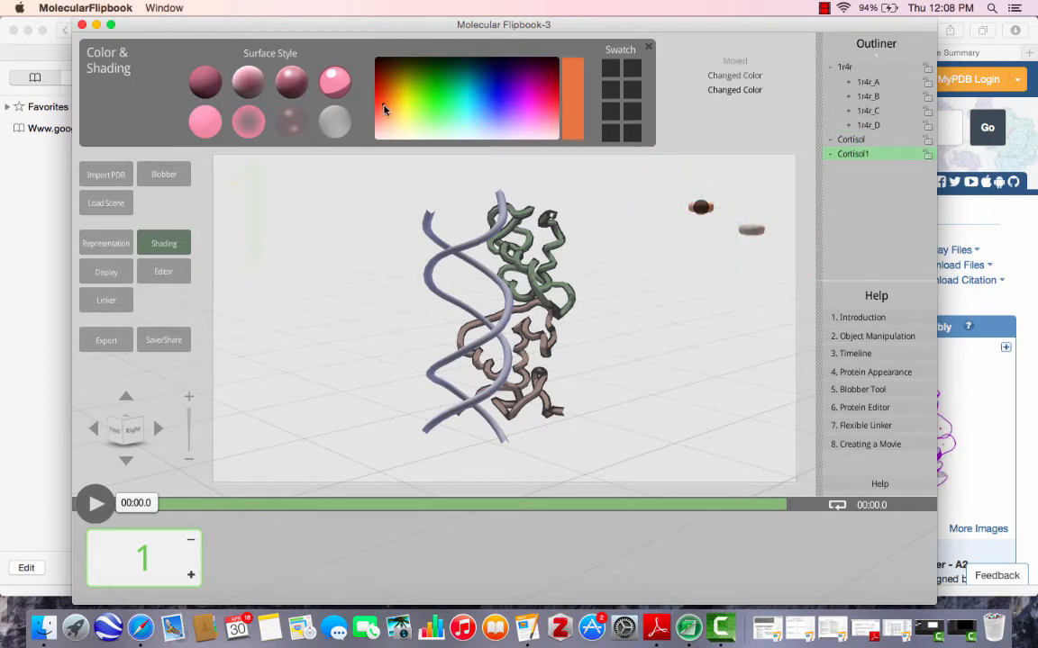
pyautogui.click(649, 49)
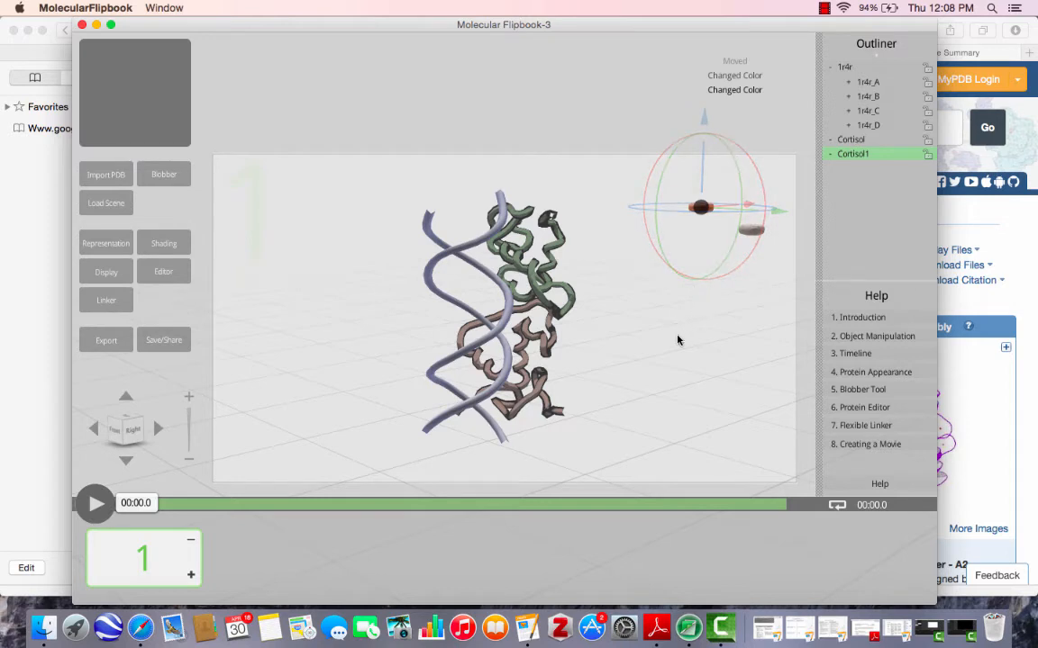
# Select both DNA strands, chains C and D, and move them together to the left side of the scene, away from the receptors.
pyautogui.click(641, 369)
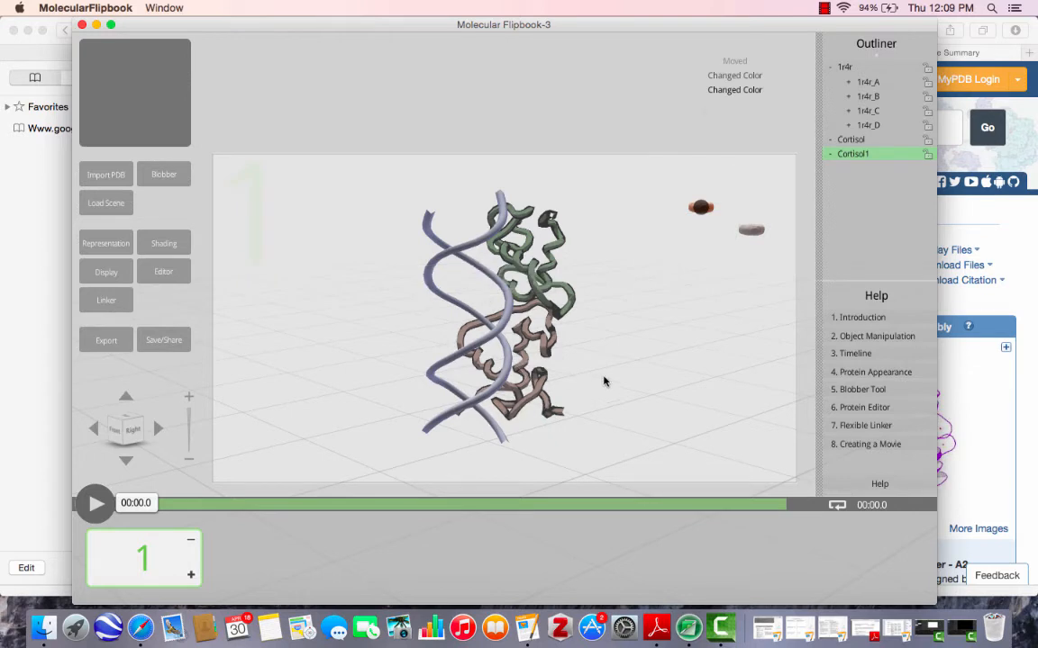
pyautogui.moveTo(585, 343); pyautogui.dragTo(525, 325, button='right')
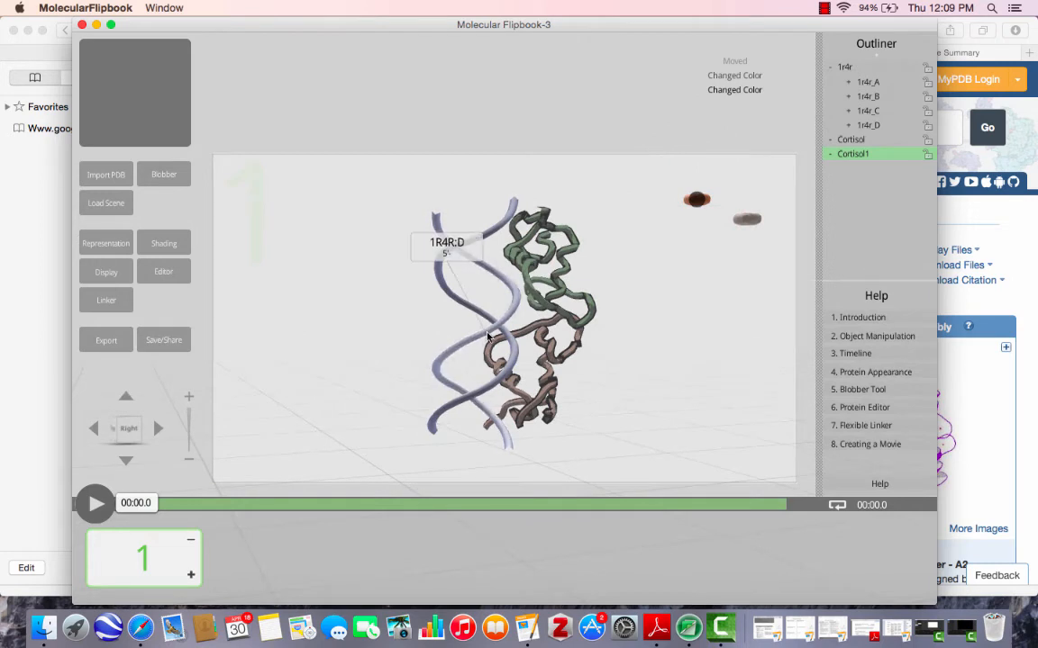
pyautogui.click(487, 335)
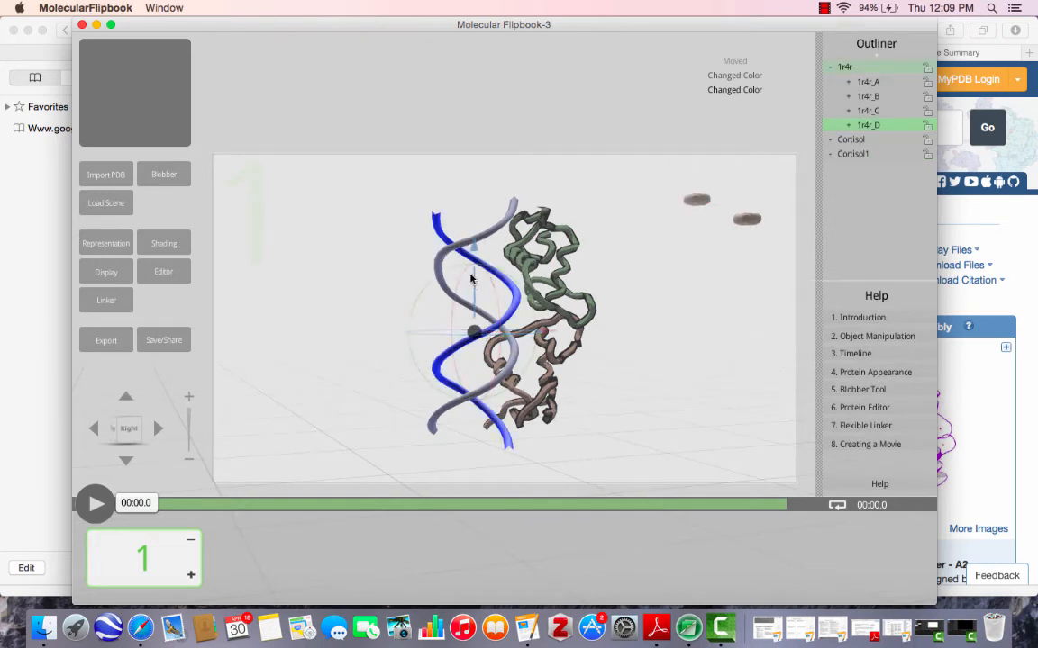
pyautogui.keyDown('shift'); pyautogui.click(484, 238); pyautogui.keyUp('shift')
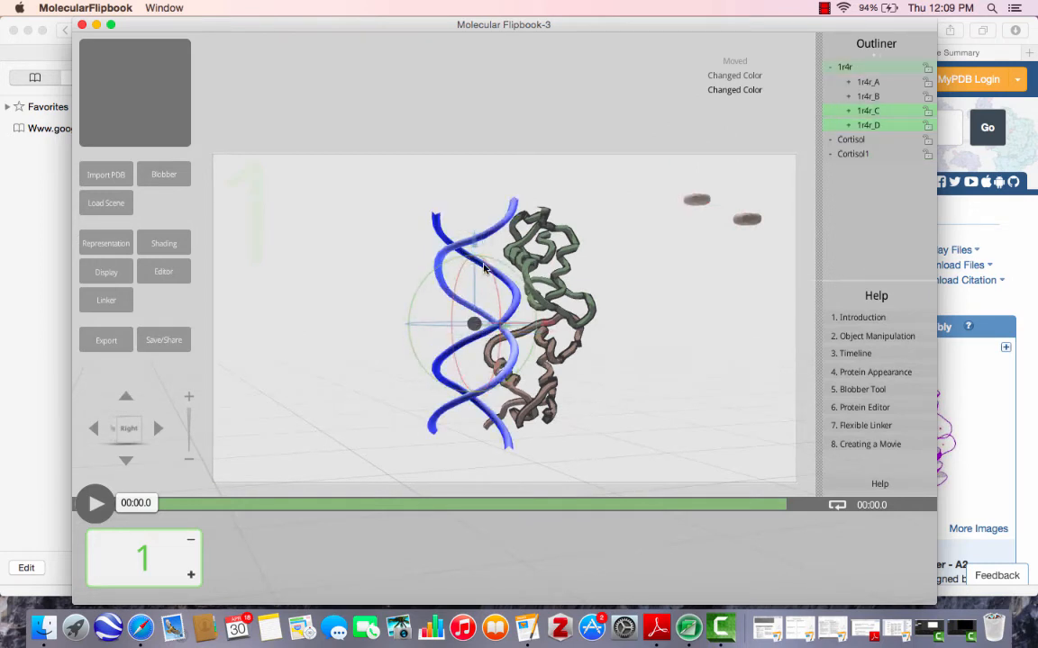
pyautogui.click(475, 325)
pyautogui.moveTo(475, 325); pyautogui.dragTo(296, 330)
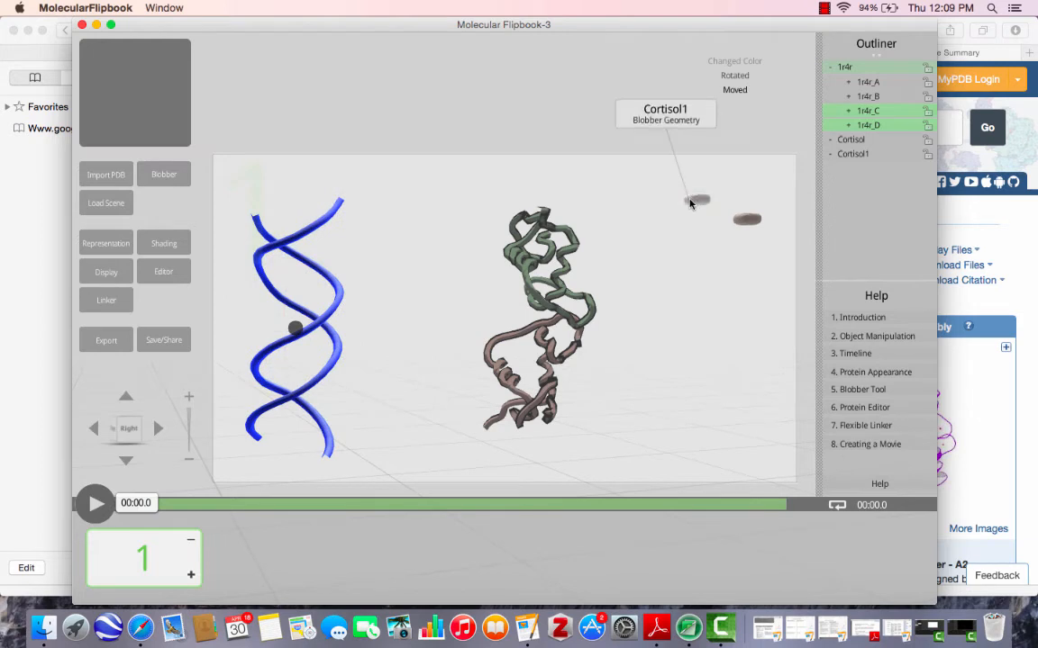
# Rotate the upper receptor, chain A, and move it away from chain B toward the upper right of the scene, beside the cortisols.
pyautogui.click(540, 261)
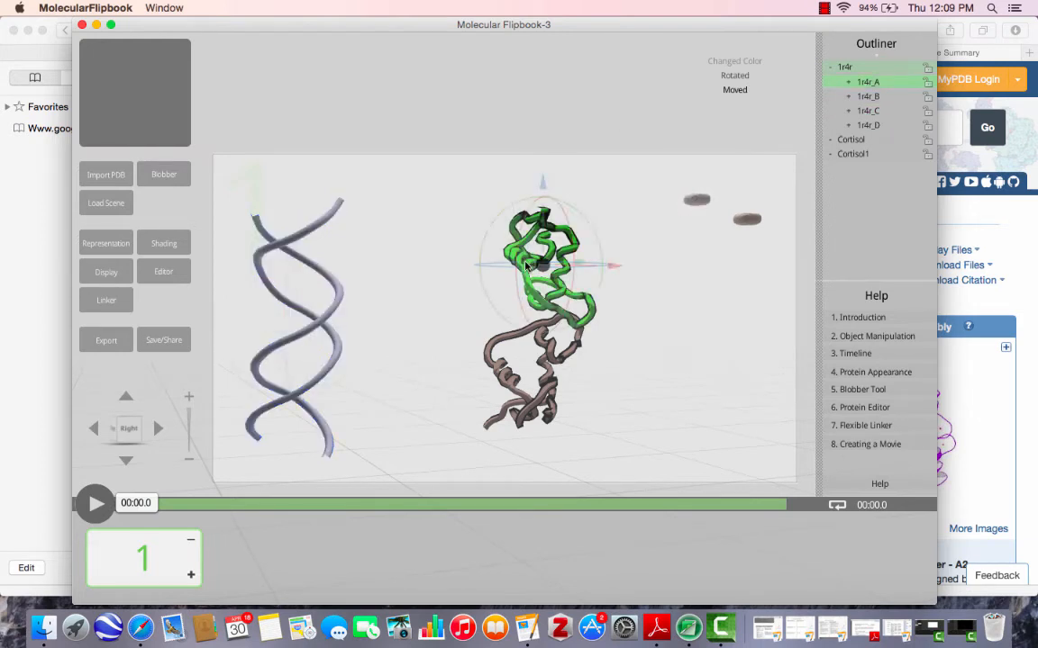
pyautogui.moveTo(543, 267)
pyautogui.mouseDown()
pyautogui.moveTo(584, 239)
pyautogui.moveTo(558, 265)
pyautogui.moveTo(513, 270)
pyautogui.moveTo(553, 260)
pyautogui.mouseUp()
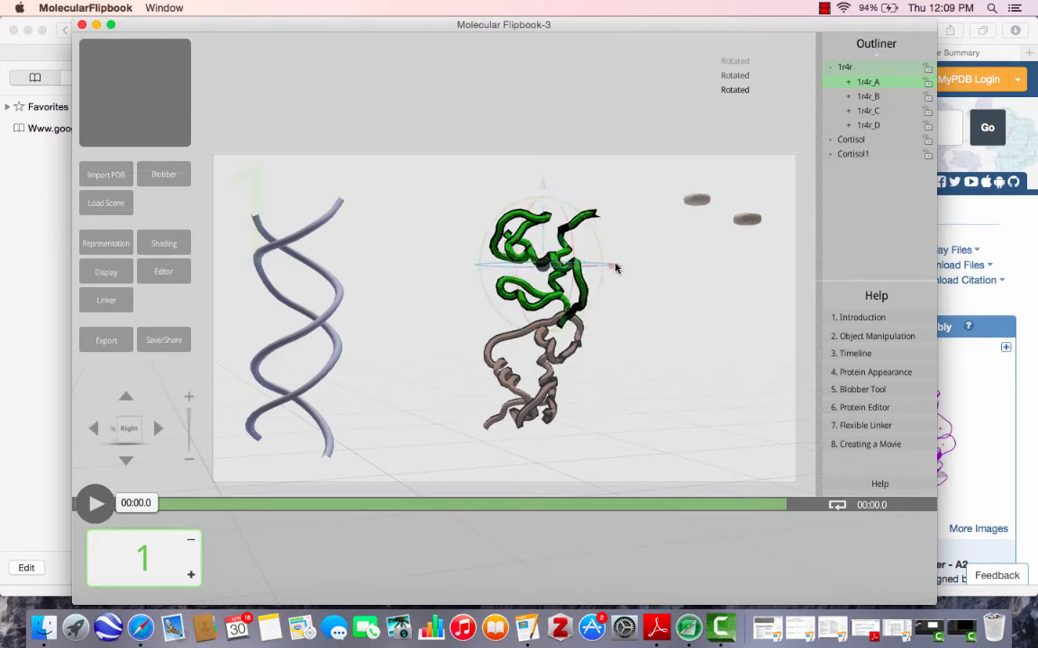
pyautogui.moveTo(618, 273); pyautogui.dragTo(709, 264)
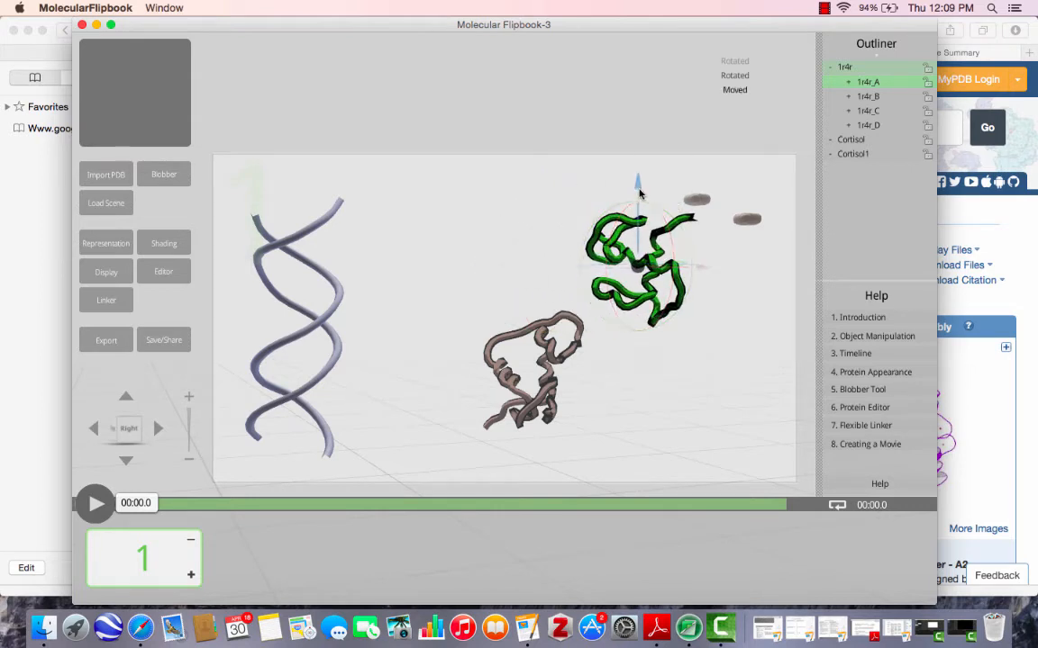
pyautogui.moveTo(638, 187); pyautogui.dragTo(637, 141)
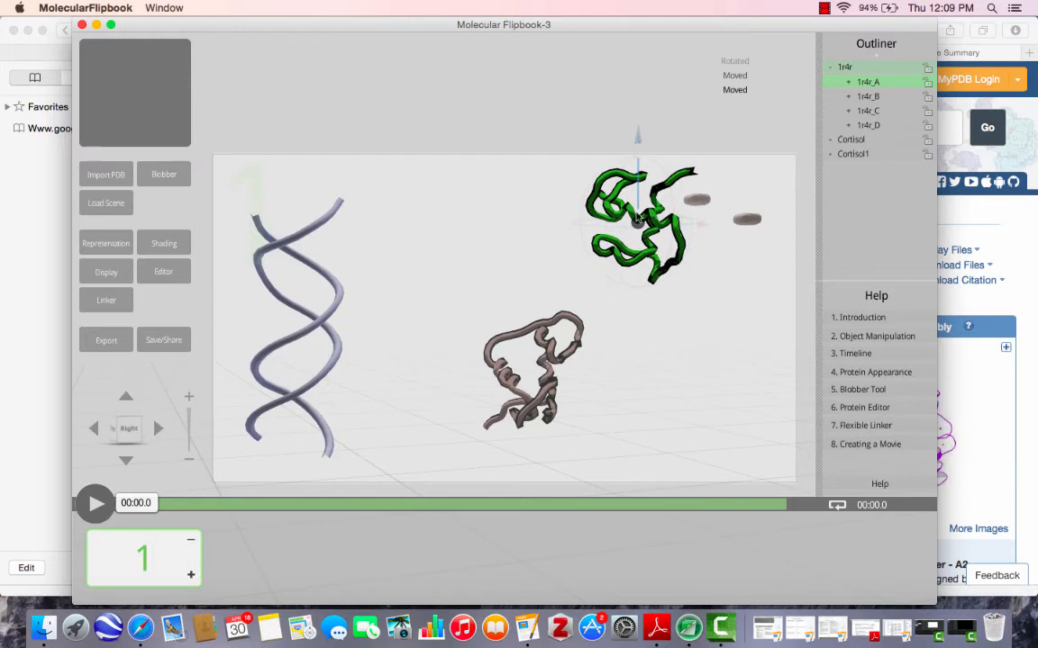
# Move the lower receptor, chain B, to the lower right of the scene, well below chain A.
pyautogui.click(532, 382)
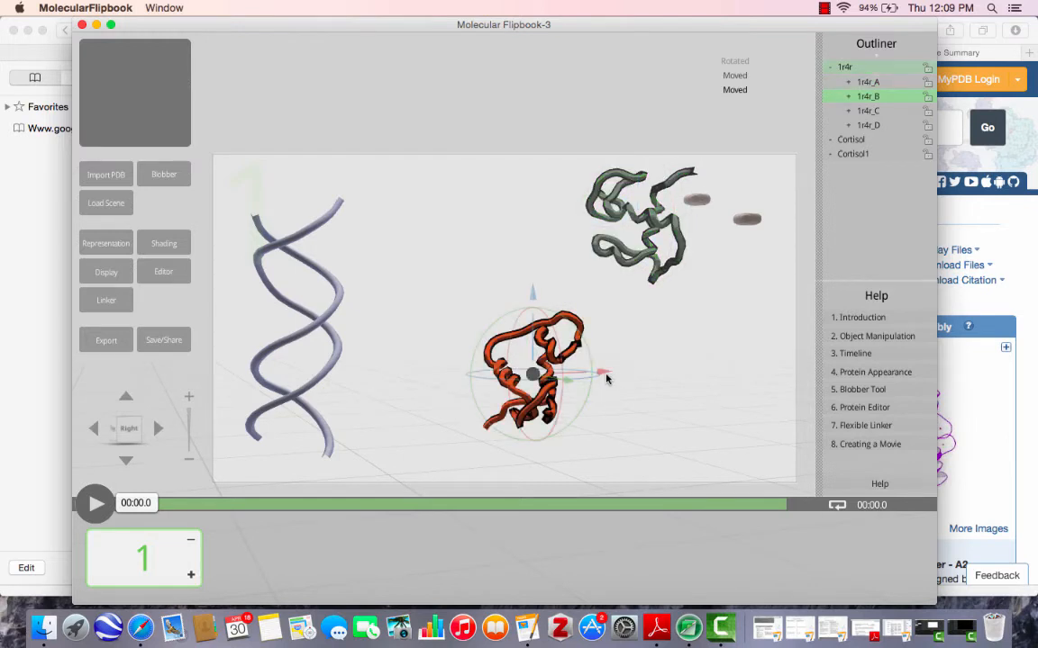
pyautogui.moveTo(605, 376); pyautogui.dragTo(744, 370)
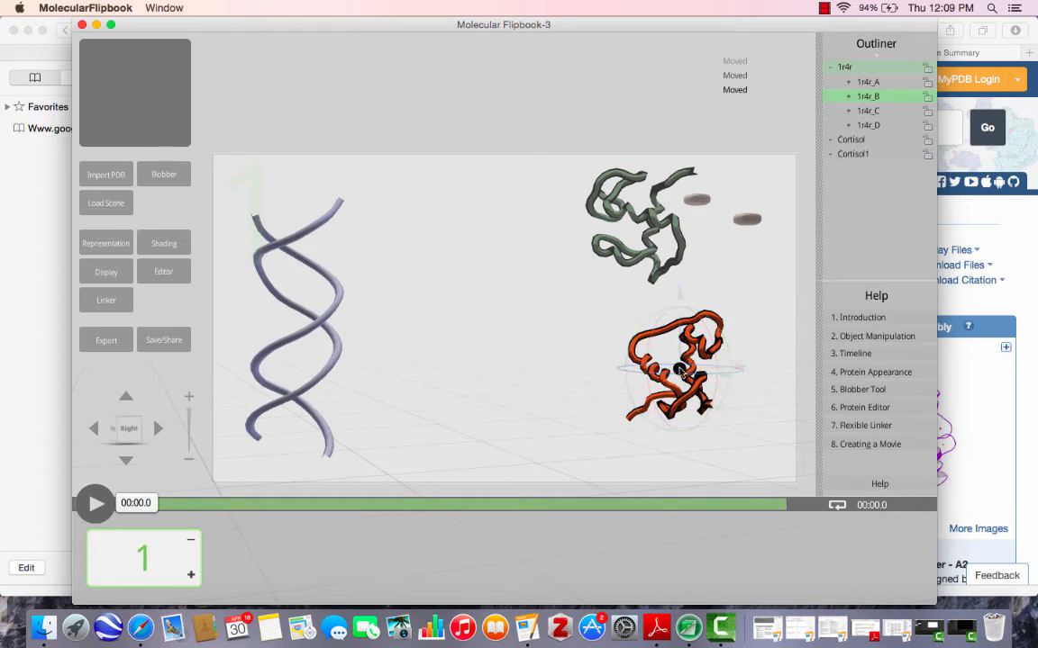
pyautogui.moveTo(680, 369); pyautogui.dragTo(710, 416)
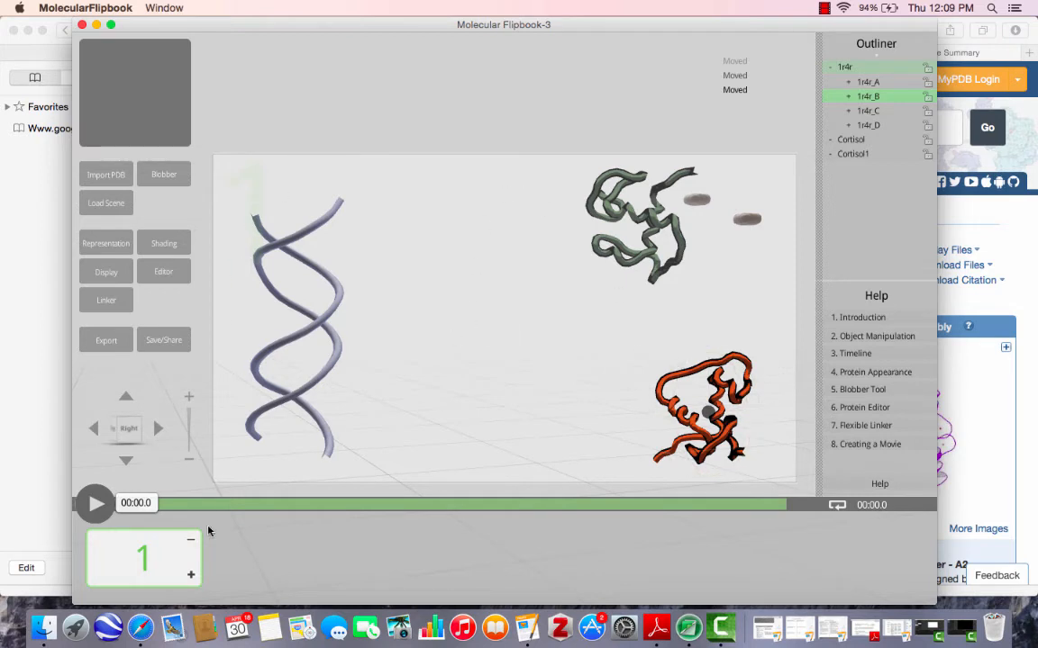
# Duplicate slide 1 and, on the new slide, move Cortisol into receptor chain B and Cortisol1 into receptor chain A.
pyautogui.click(190, 576)
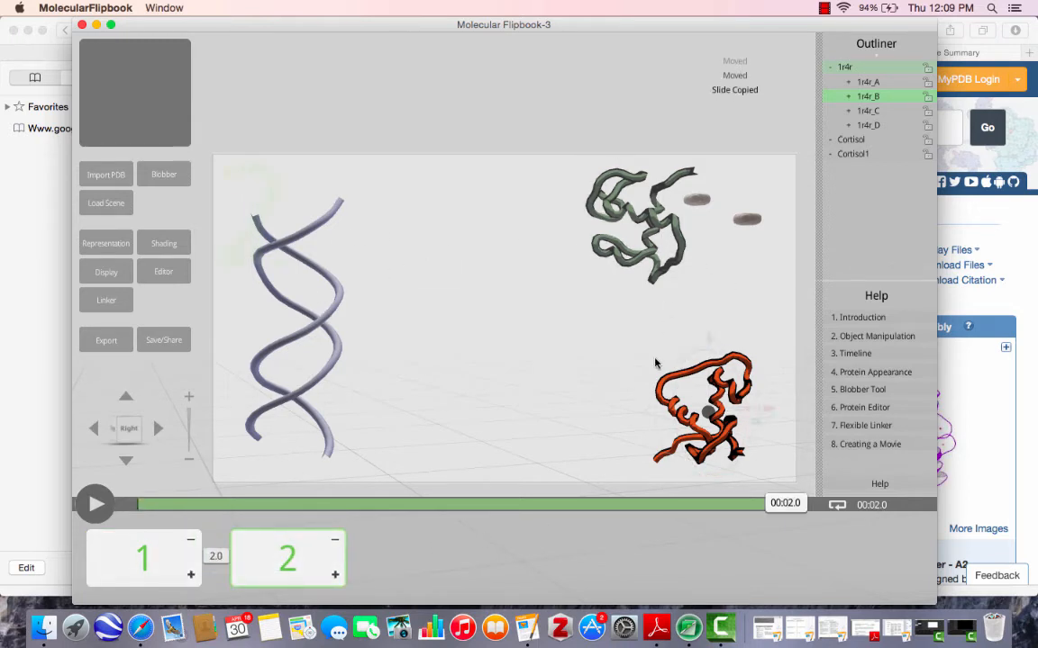
pyautogui.click(644, 401)
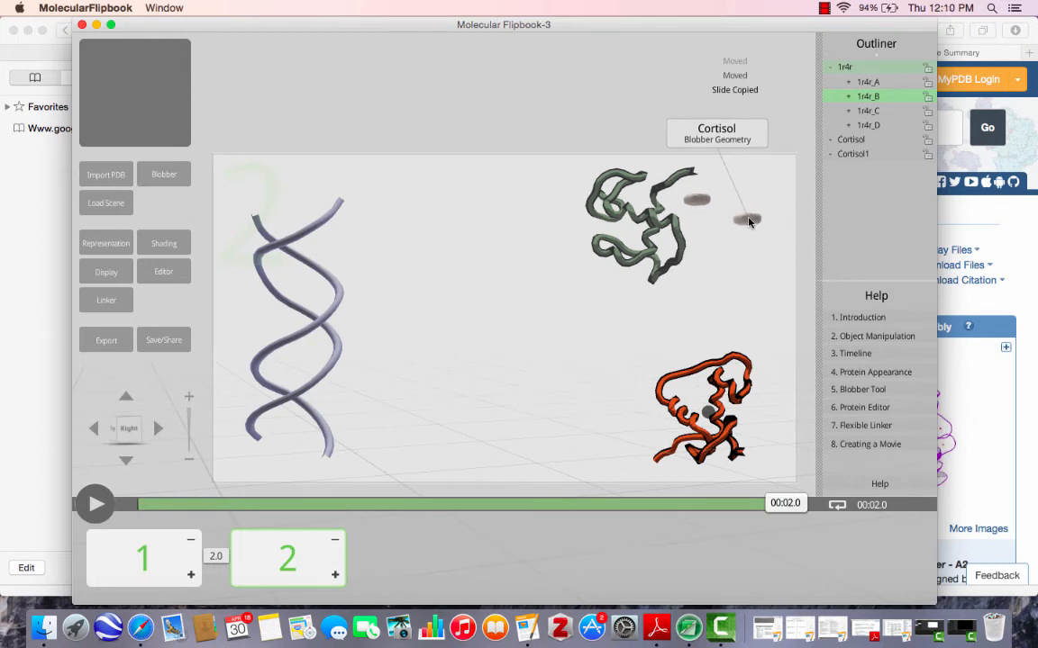
pyautogui.moveTo(748, 219)
pyautogui.mouseDown(button='middle')
pyautogui.moveTo(740, 250)
pyautogui.moveTo(746, 213)
pyautogui.mouseUp(button='middle')
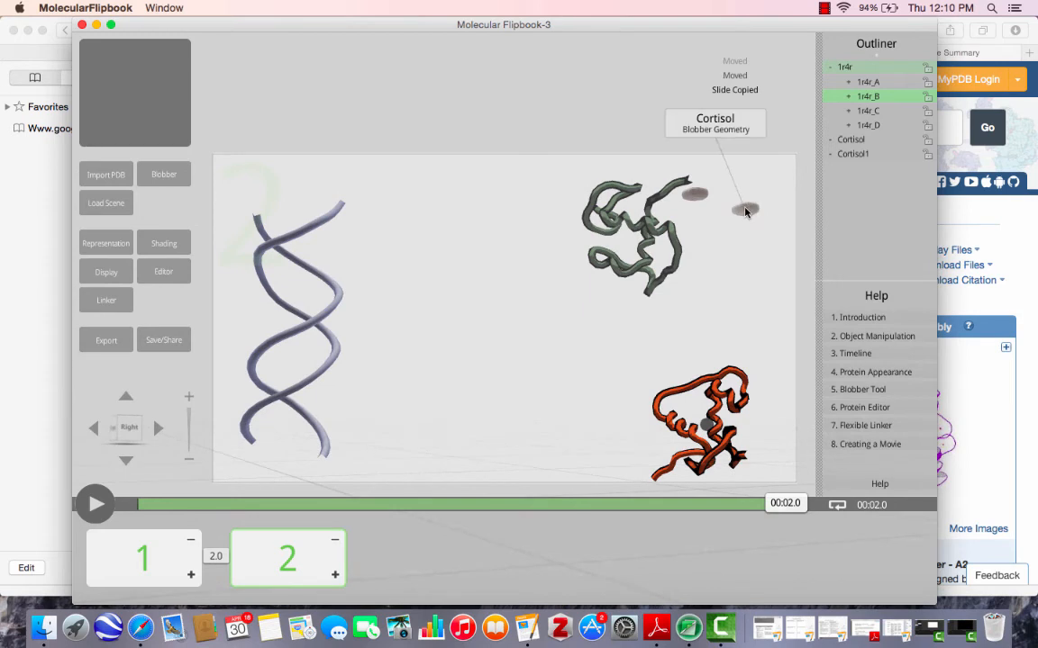
pyautogui.click(746, 211)
pyautogui.moveTo(745, 207); pyautogui.dragTo(726, 396)
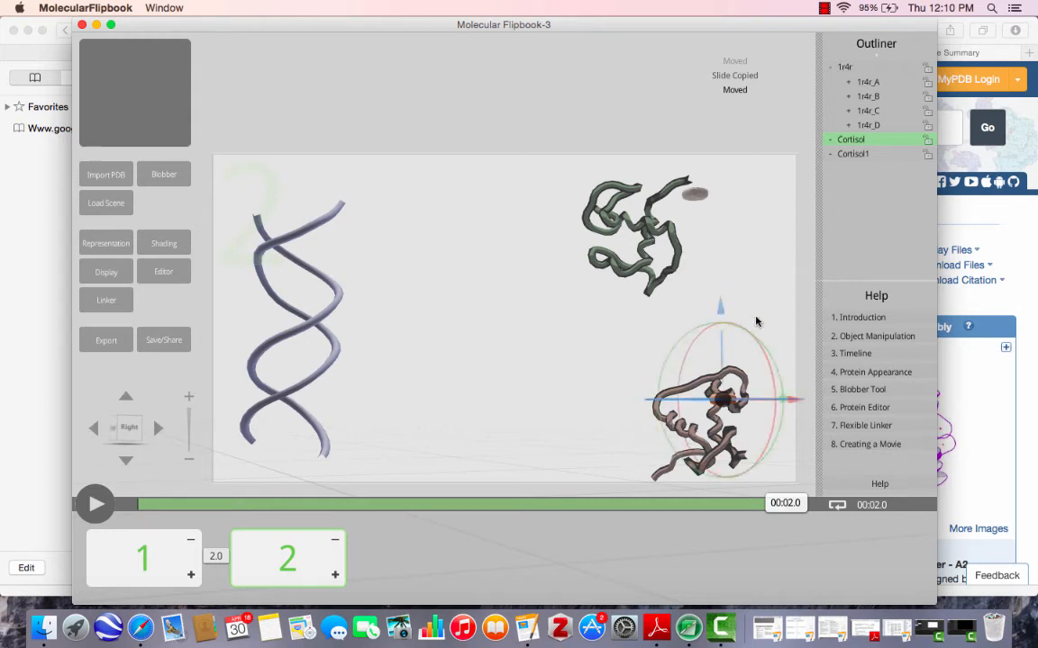
pyautogui.click(696, 196)
pyautogui.moveTo(696, 197); pyautogui.dragTo(654, 225)
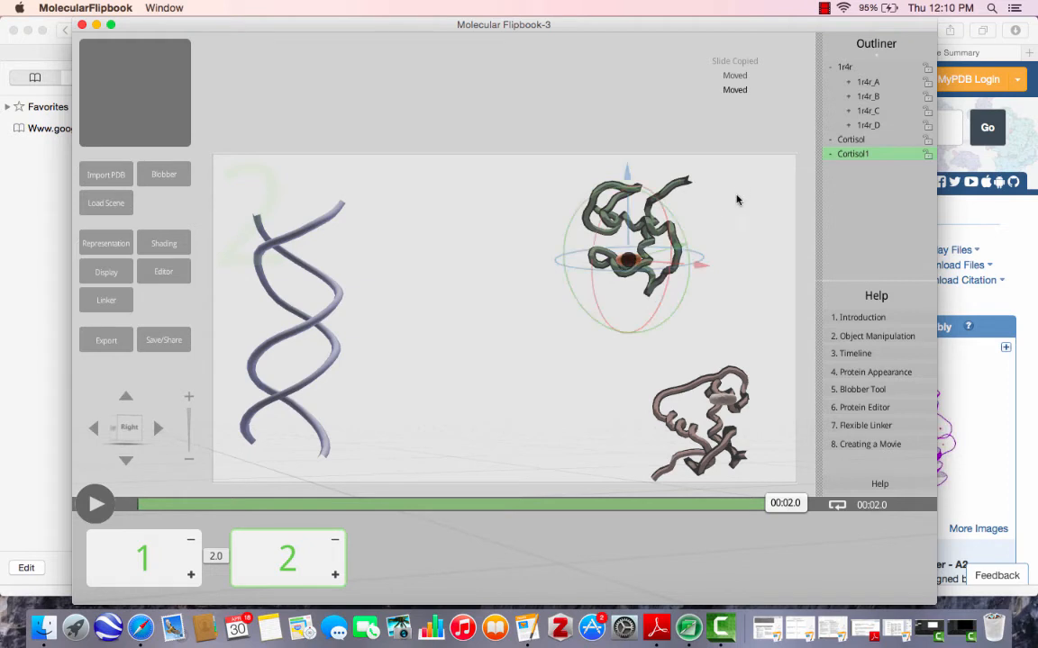
# Duplicate slide 2 and, on the new slide, move receptor chain A together with Cortisol1 down toward the middle of the scene.
pyautogui.click(335, 576)
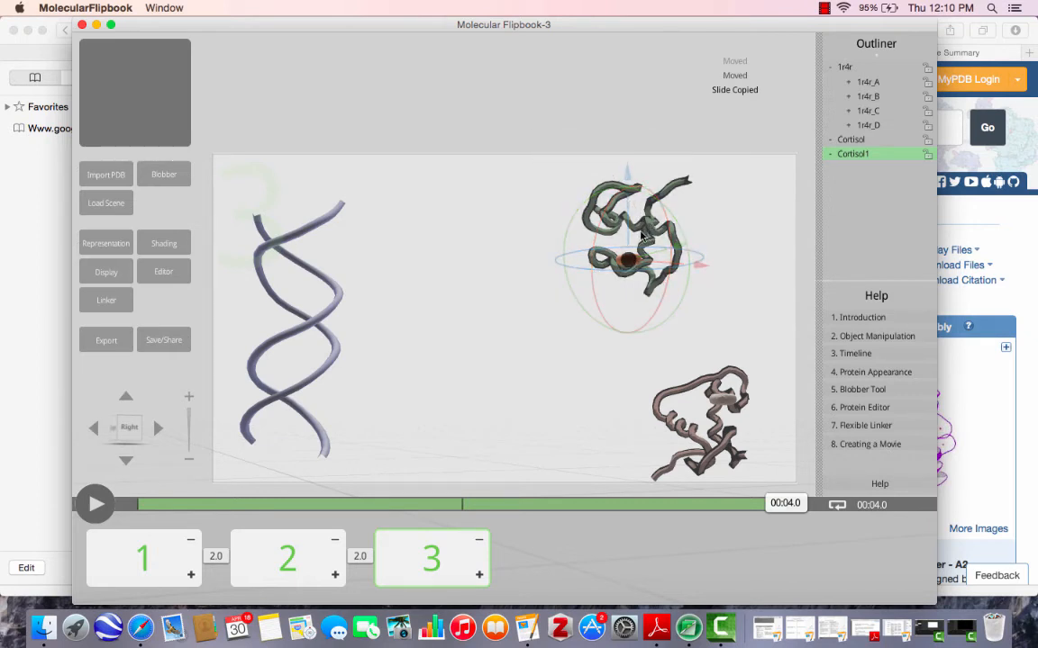
pyautogui.moveTo(672, 237); pyautogui.dragTo(622, 189)
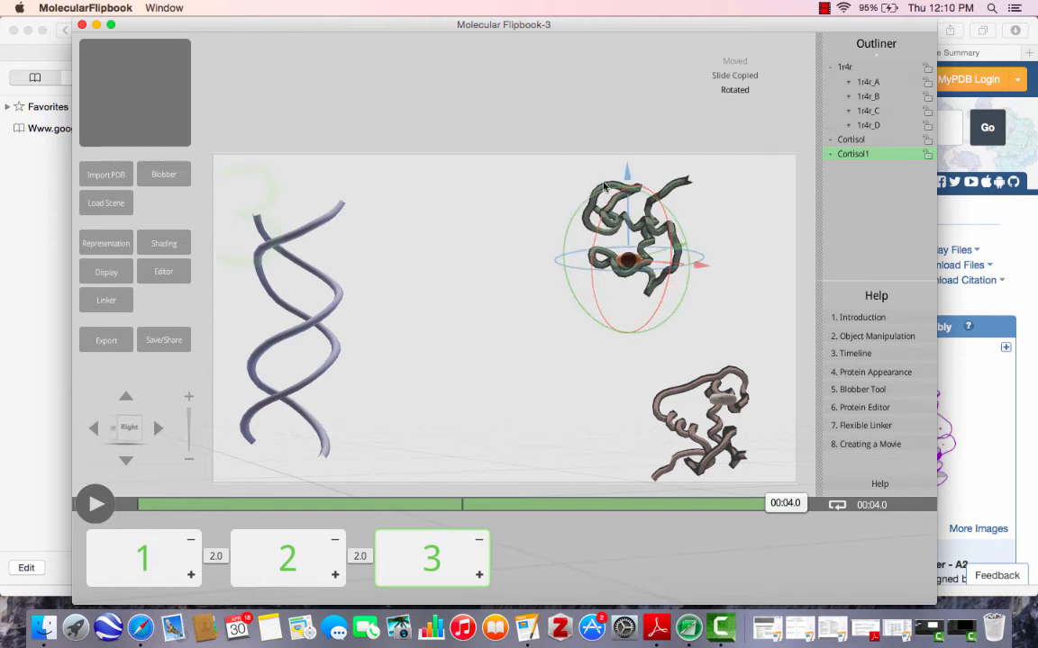
pyautogui.moveTo(604, 186); pyautogui.dragTo(573, 248)
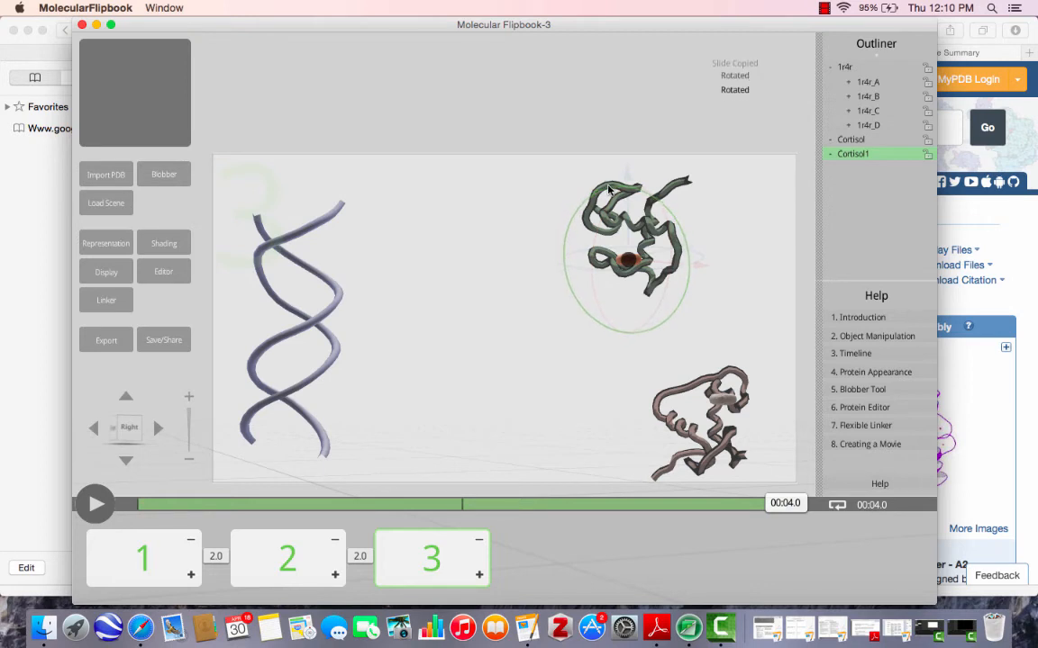
pyautogui.click(772, 223)
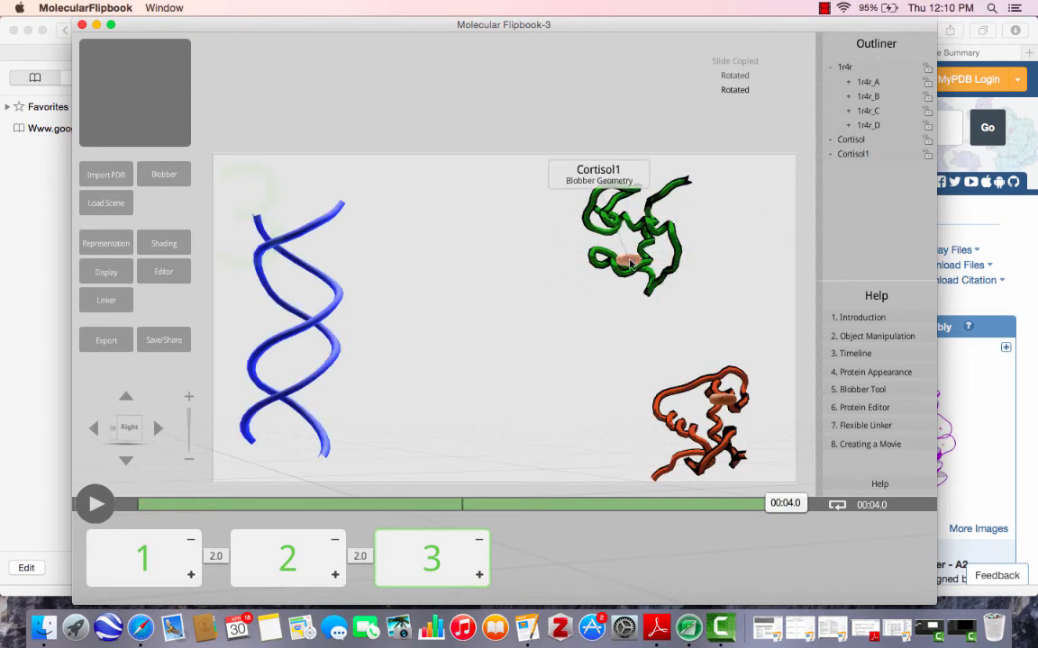
pyautogui.click(629, 261)
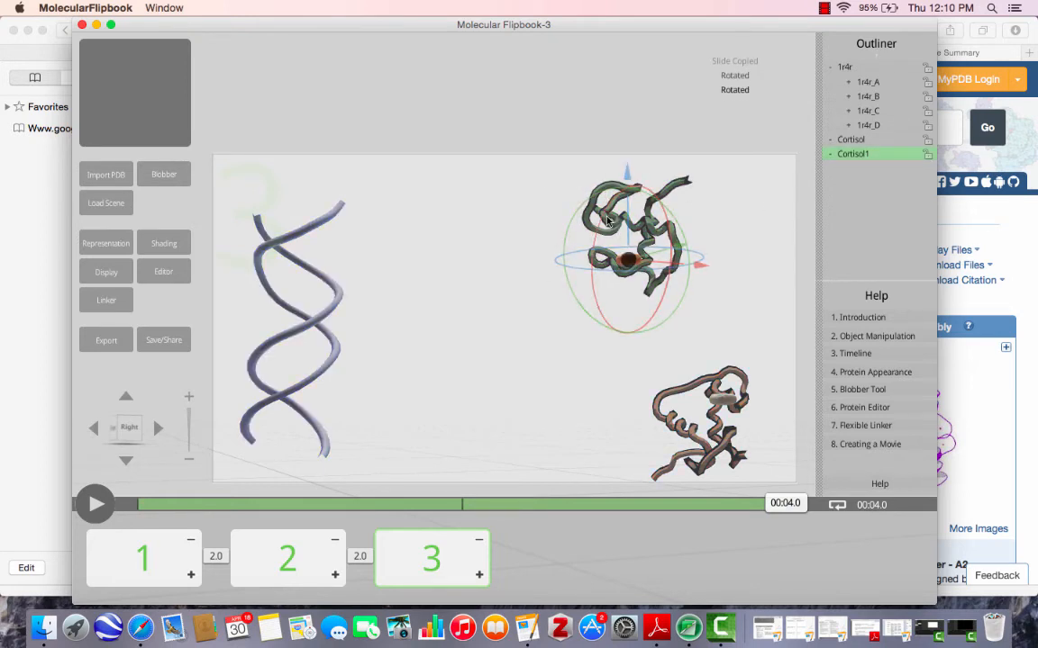
pyautogui.click(613, 227)
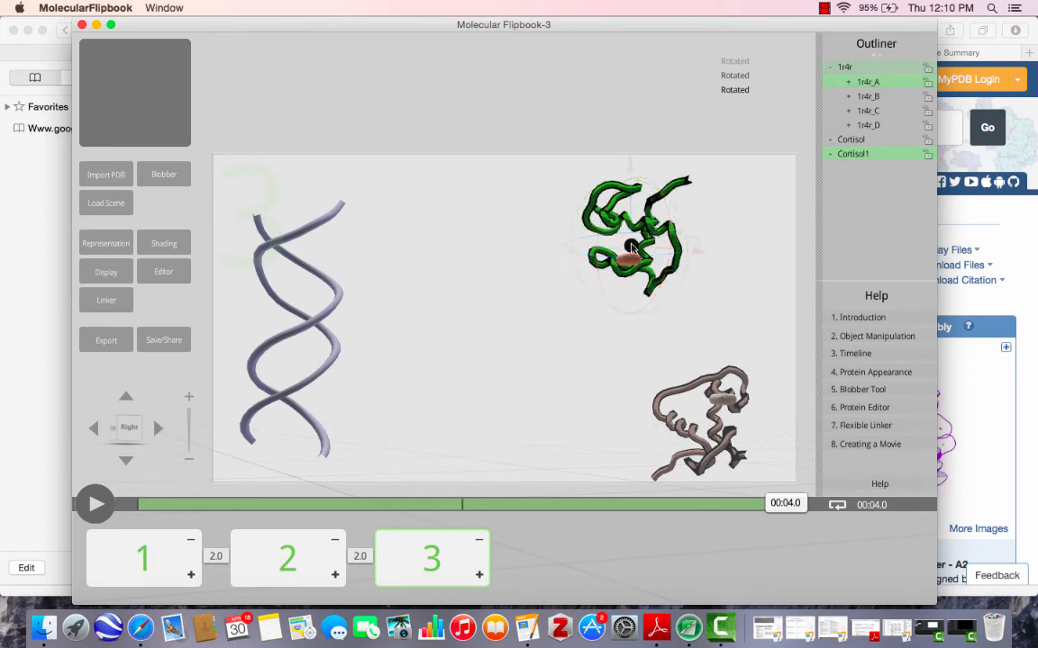
pyautogui.moveTo(633, 248); pyautogui.dragTo(565, 303)
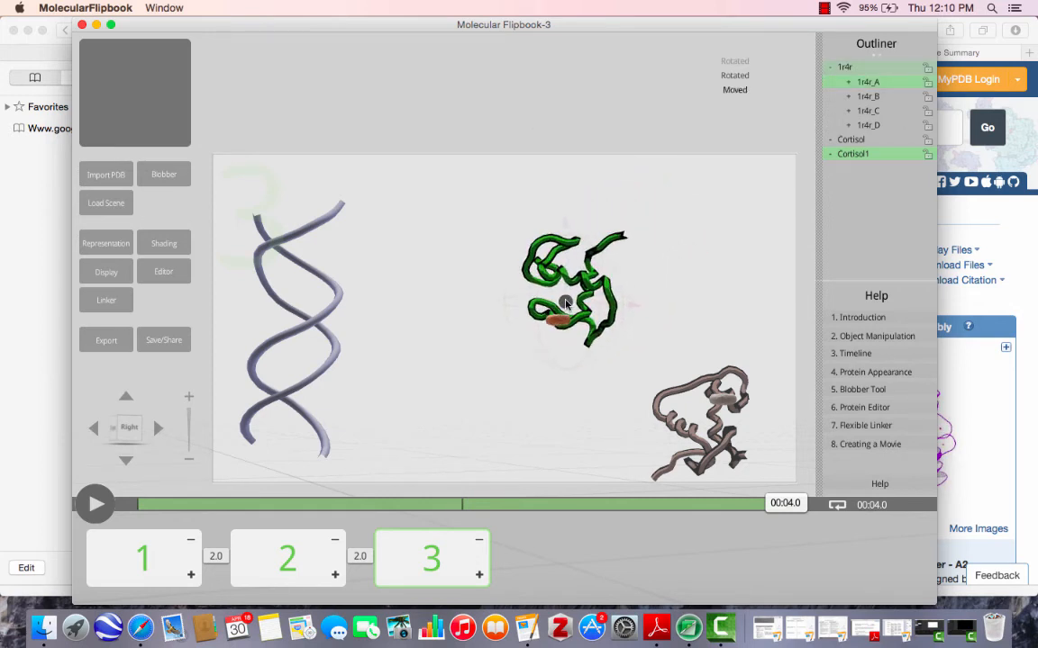
# Select Cortisol and receptor chain B together and move them directly beneath chain A so that the two receptors touch.
pyautogui.click(722, 402)
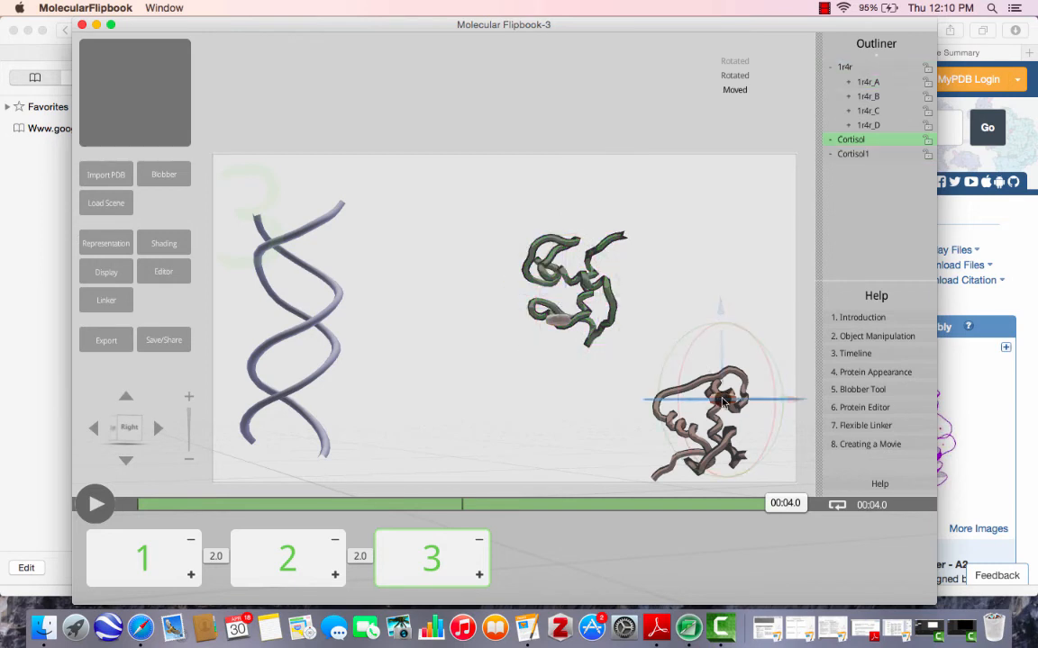
pyautogui.click(690, 438)
pyautogui.moveTo(714, 416); pyautogui.dragTo(687, 289)
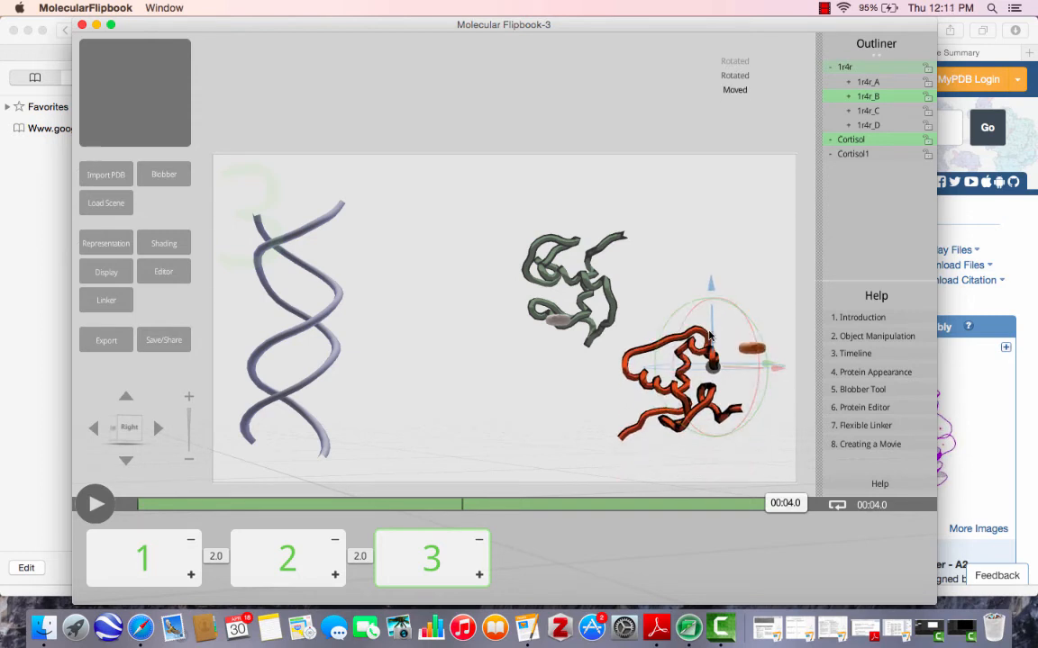
pyautogui.moveTo(779, 373); pyautogui.dragTo(656, 366)
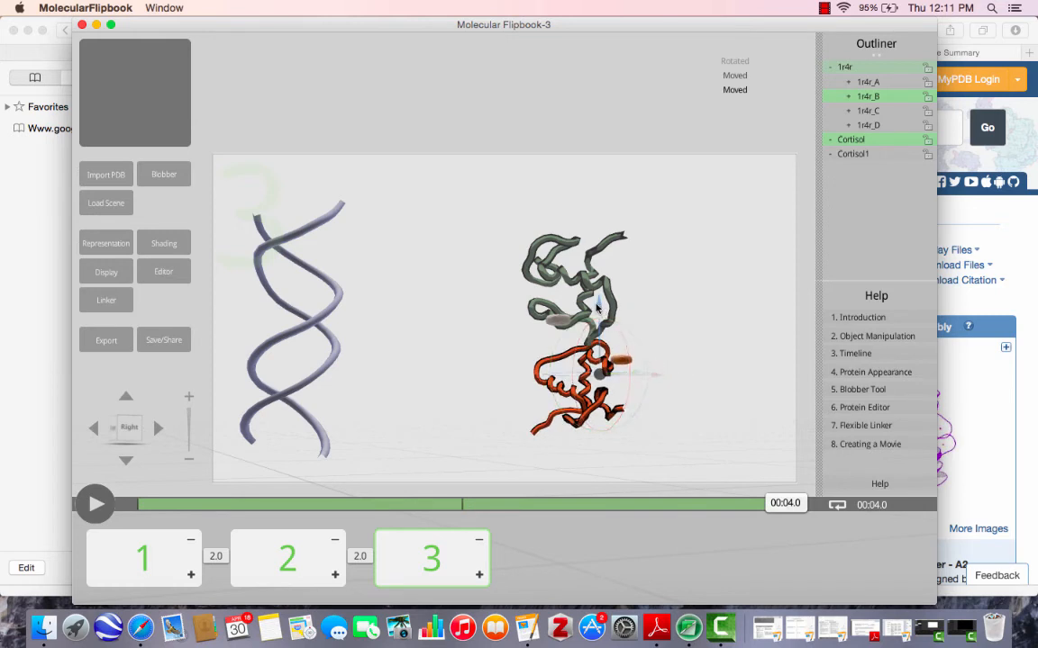
pyautogui.moveTo(600, 309); pyautogui.dragTo(600, 279)
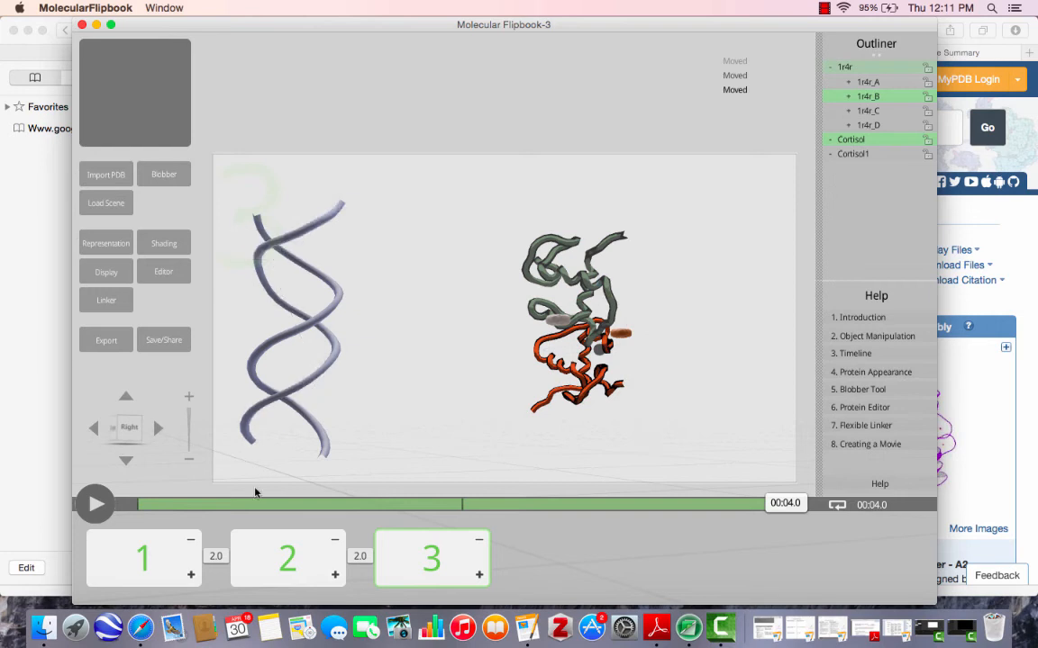
# Duplicate slide 3 and, on the new slide, move both cortisols and receptor chains A and B together toward the DNA.
pyautogui.click(479, 575)
pyautogui.moveTo(610, 333)
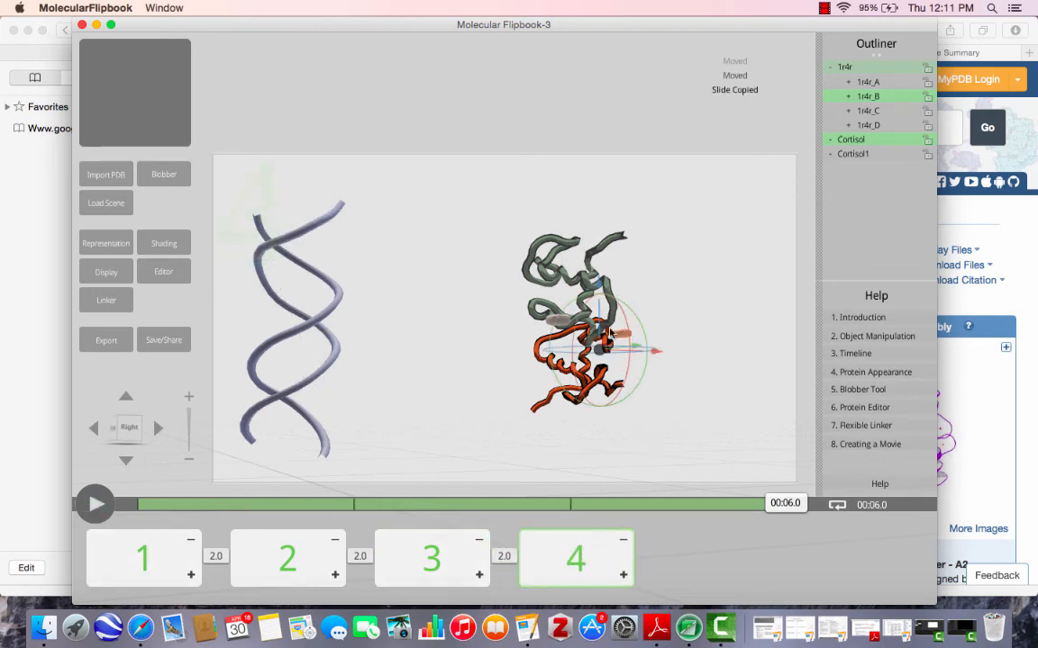
pyautogui.click(624, 336)
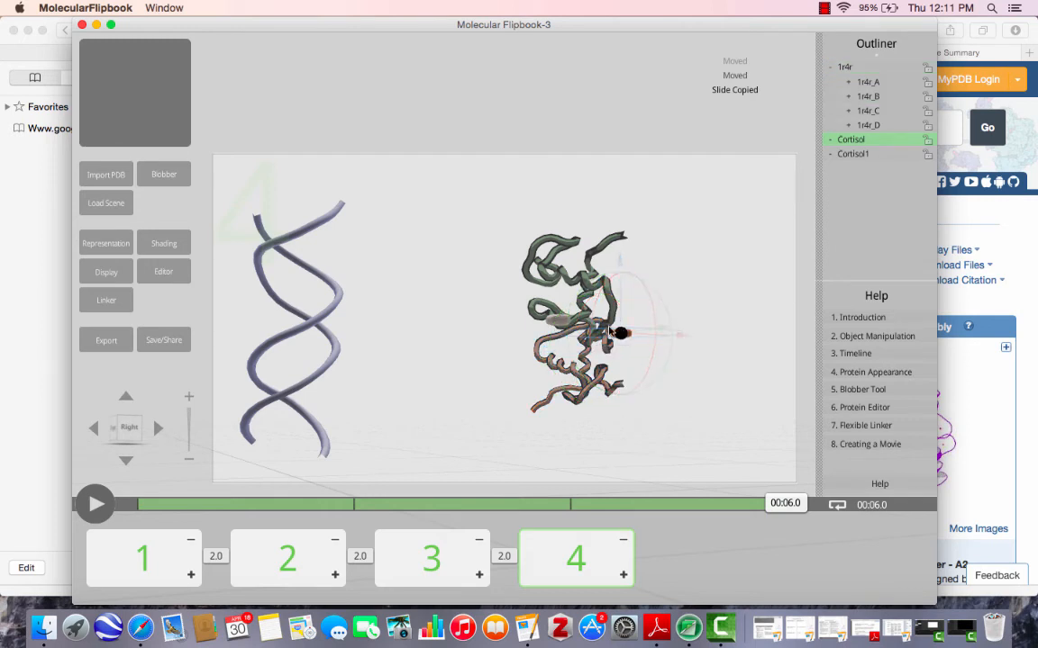
pyautogui.keyDown('shift'); pyautogui.click(556, 324); pyautogui.keyUp('shift')
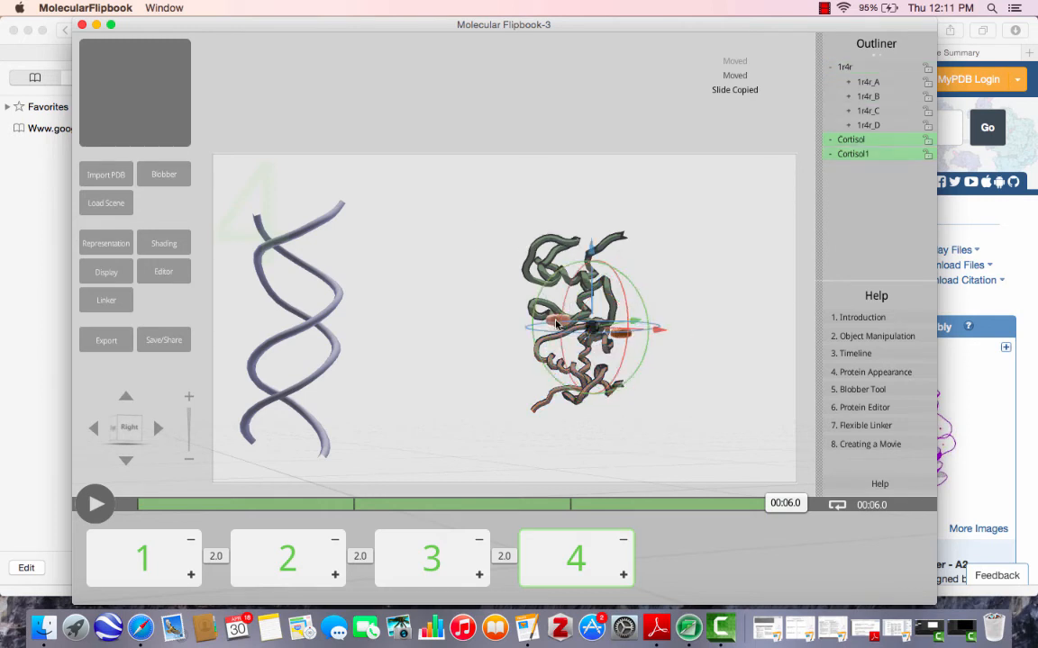
pyautogui.keyDown('shift'); pyautogui.click(552, 236); pyautogui.keyUp('shift')
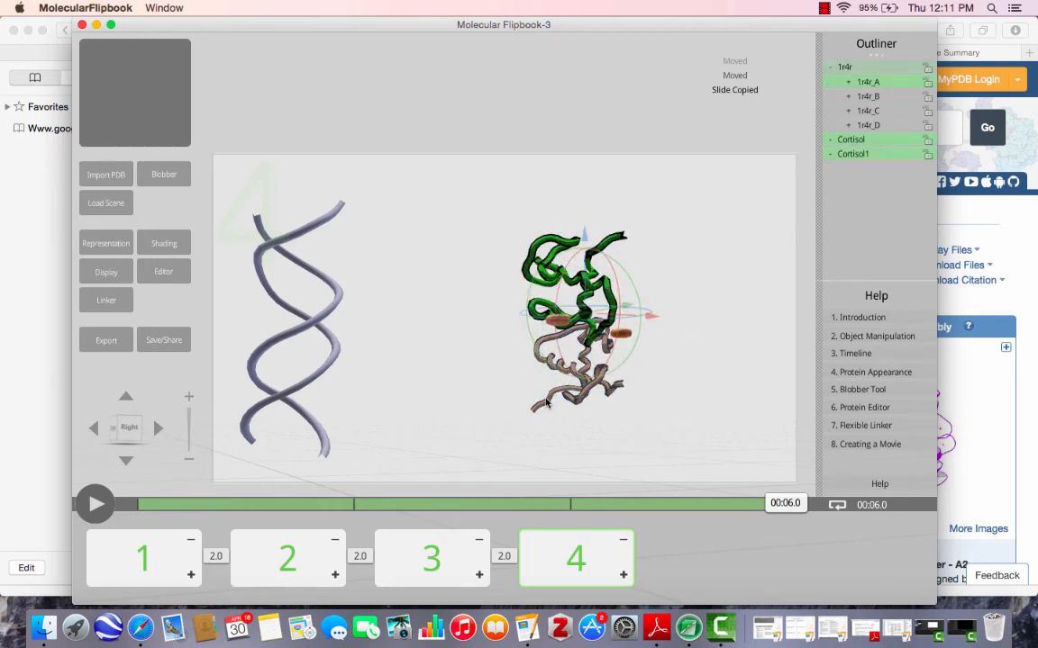
pyautogui.keyDown('shift'); pyautogui.click(582, 326); pyautogui.keyUp('shift')
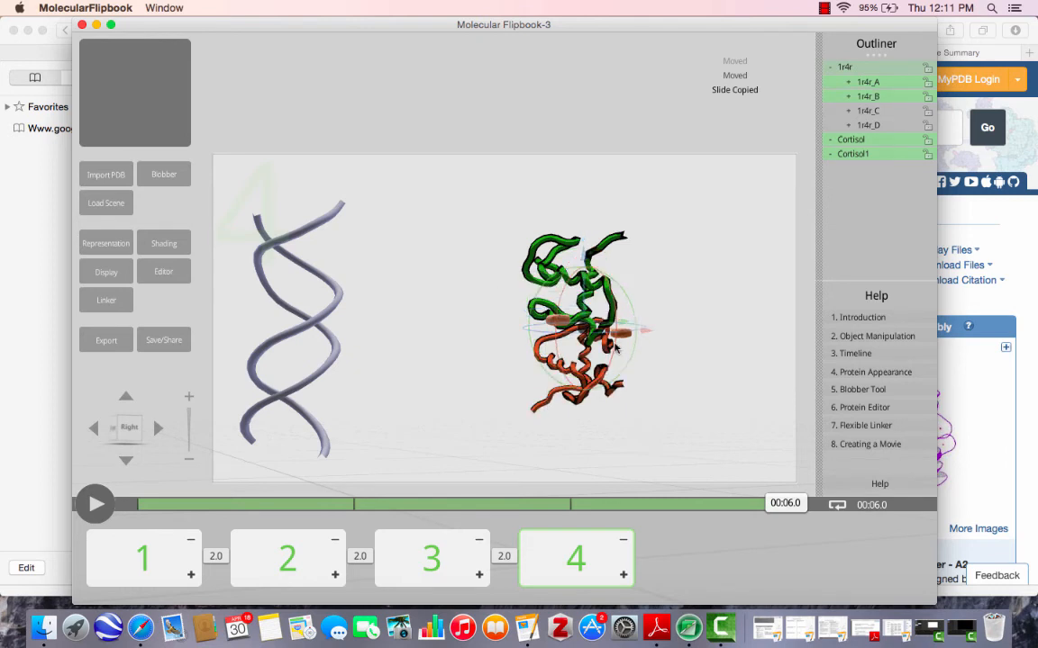
pyautogui.moveTo(582, 326); pyautogui.dragTo(469, 333)
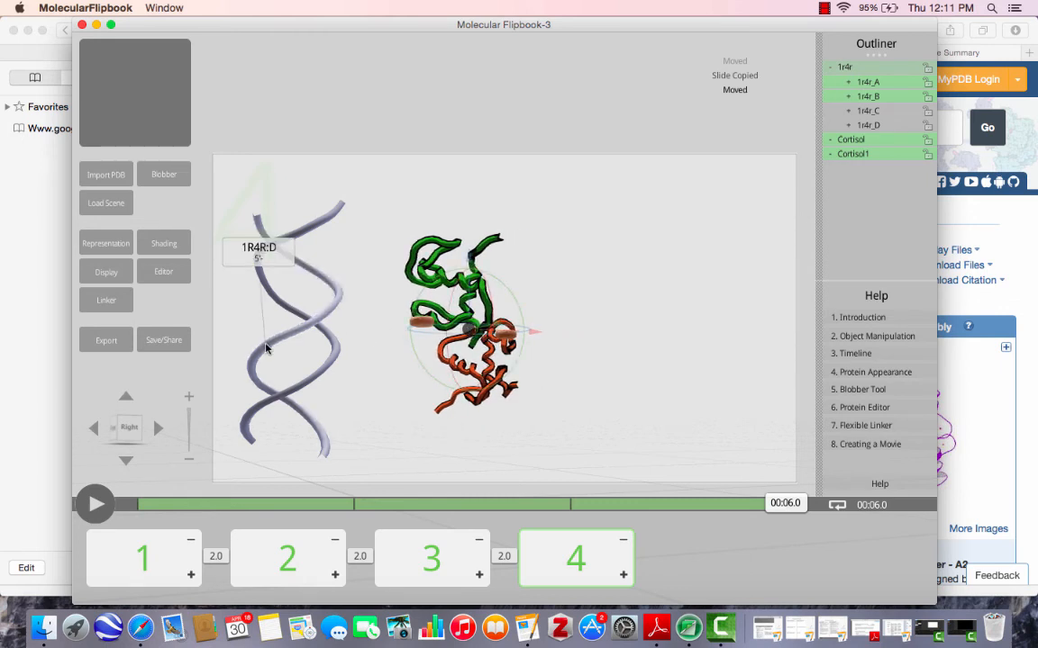
# Select DNA chains C and D and move them together onto the paired receptors on slide 4.
pyautogui.click(239, 308)
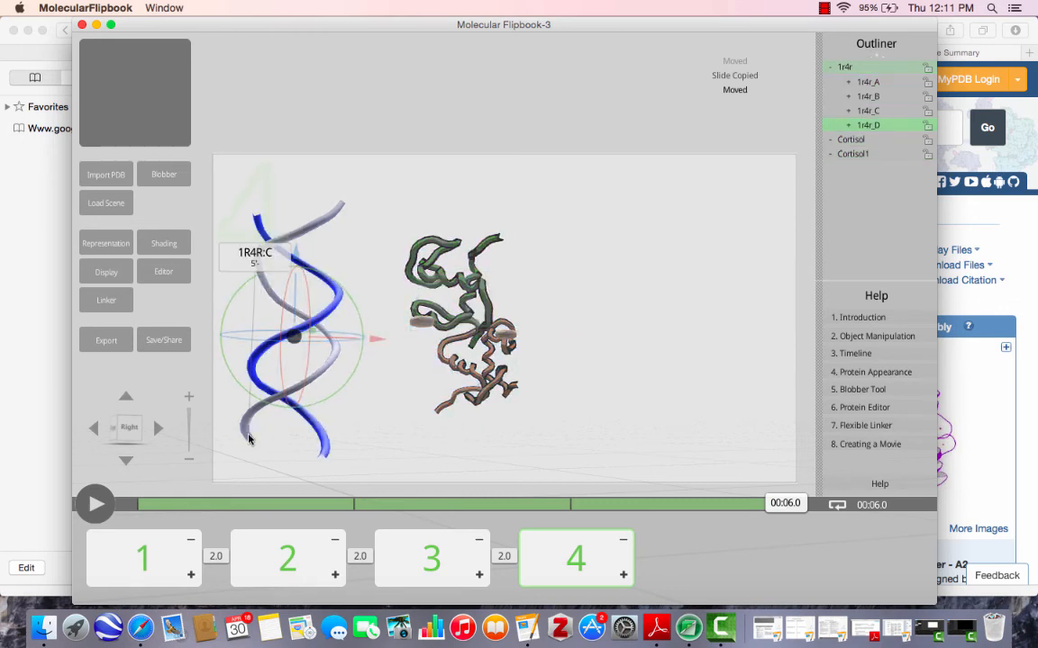
pyautogui.keyDown('shift'); pyautogui.click(257, 259); pyautogui.keyUp('shift')
pyautogui.moveTo(293, 329); pyautogui.dragTo(410, 334)
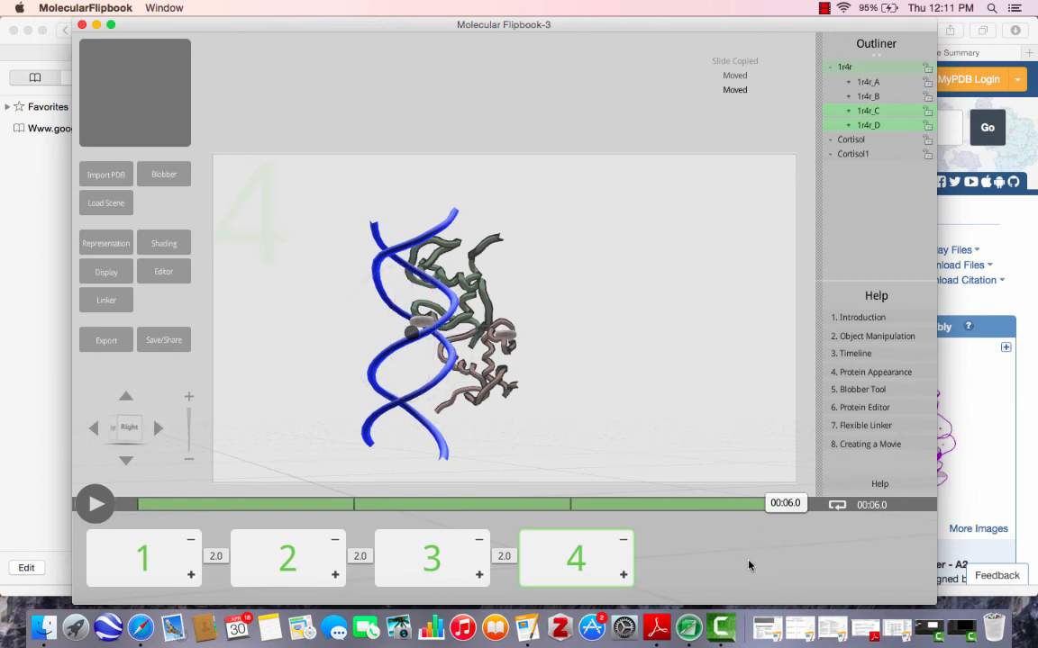
# Play the animation from slide 1 to review the binding sequence, and stop the playback.
pyautogui.click(107, 555)
pyautogui.click(94, 506)
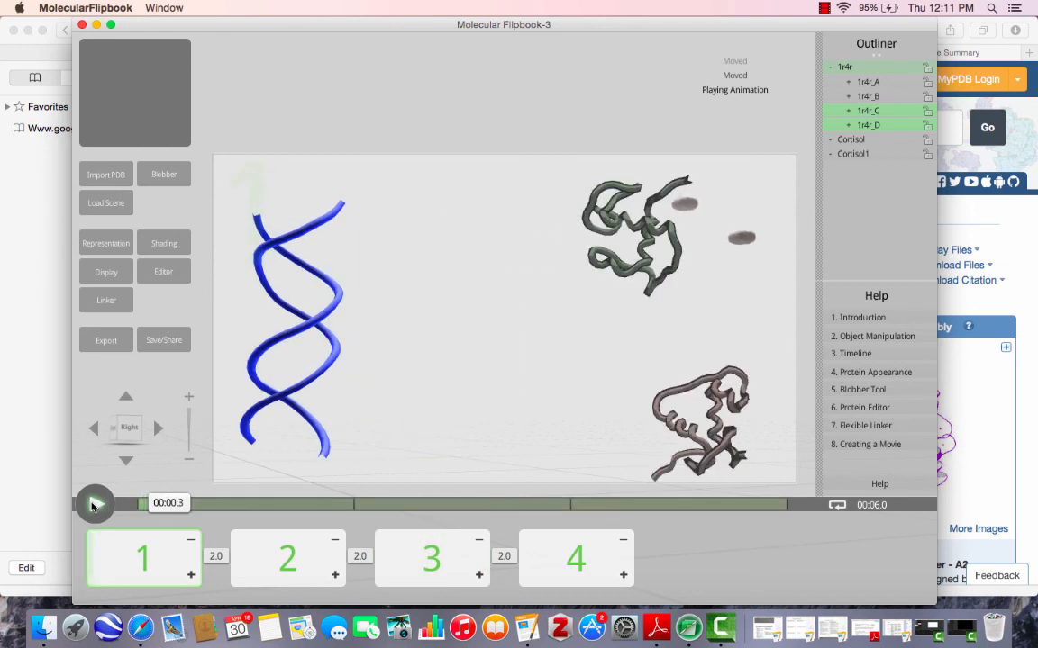
pyautogui.click(94, 504)
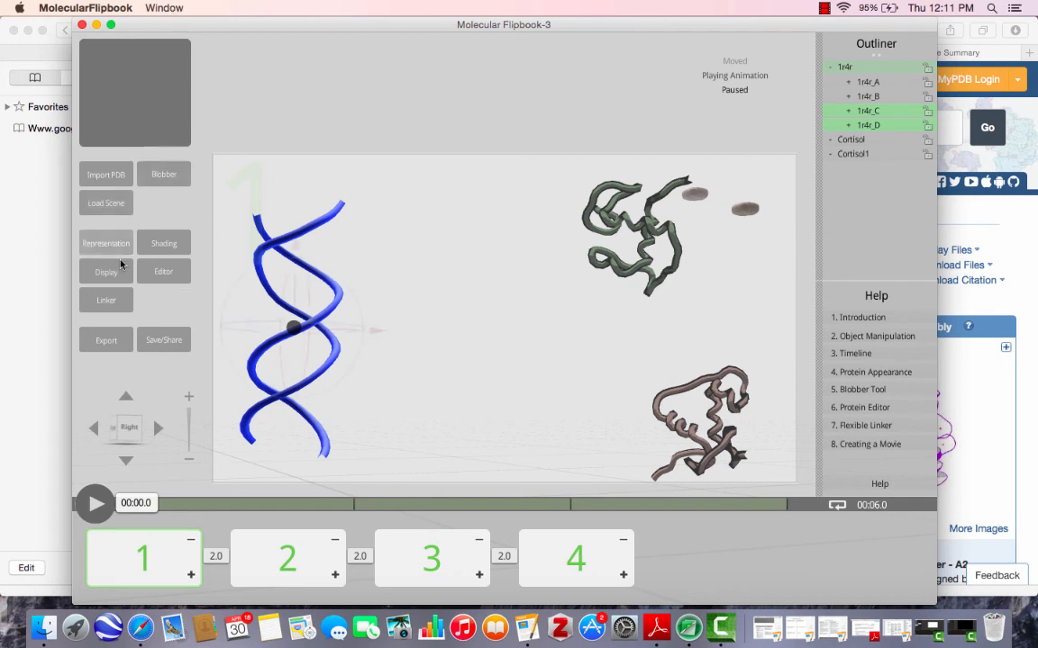
# Export the animation of all slides as a full-resolution MPEG4 (MP4) file named "Cortisol Bindingto GR".
pyautogui.click(106, 341)
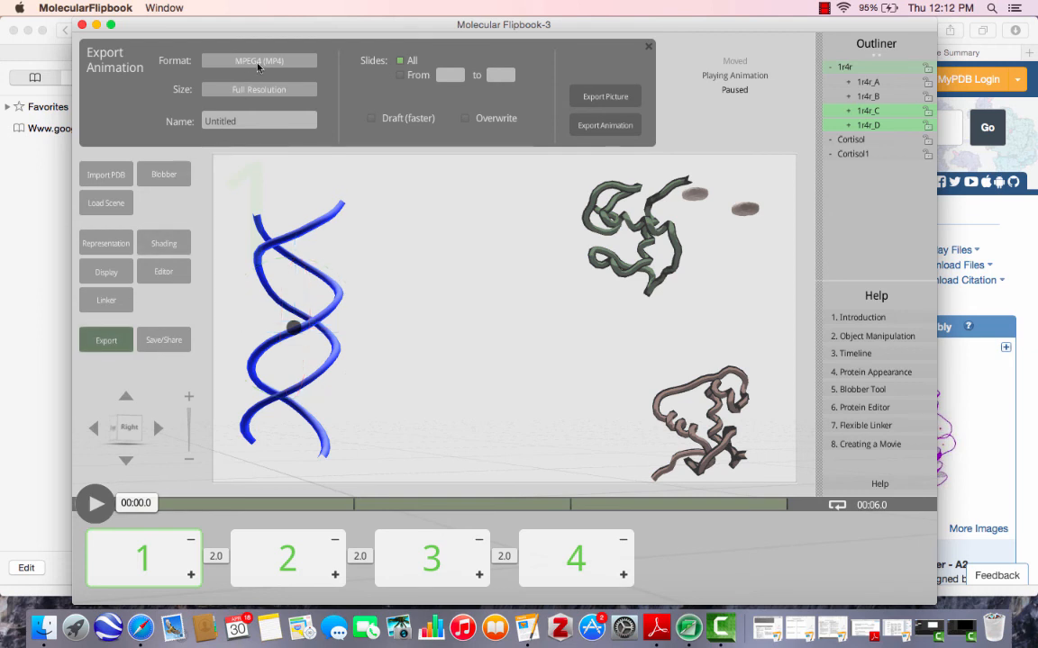
pyautogui.click(243, 120)
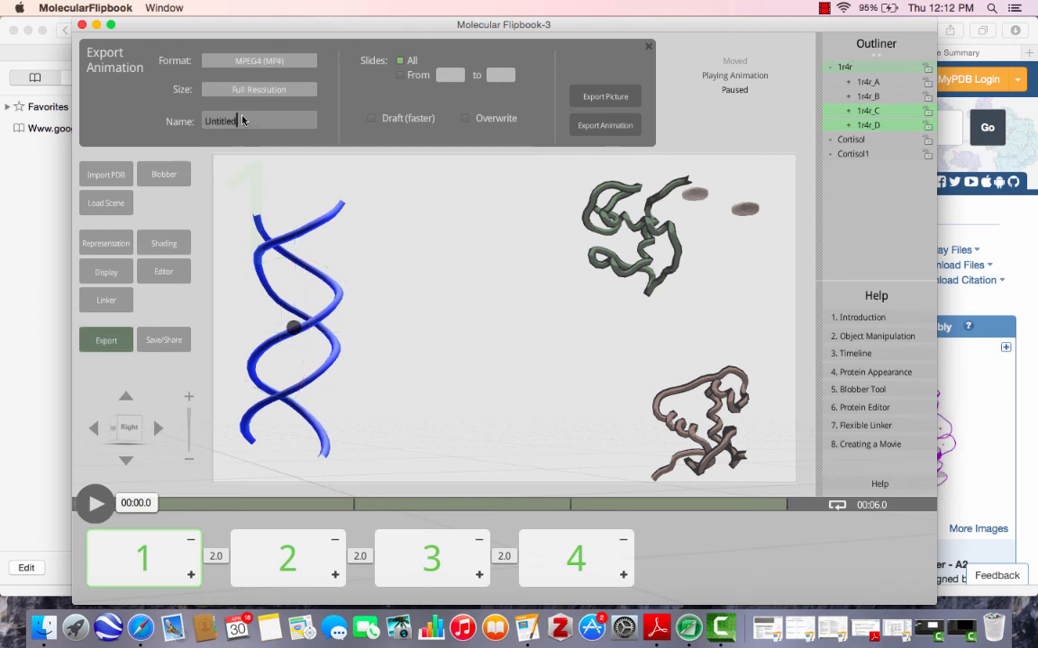
pyautogui.press('BackSpace')
pyautogui.press('BackSpace')
pyautogui.press('BackSpace')
pyautogui.press('BackSpace')
pyautogui.press('BackSpace')
pyautogui.press('BackSpace')
pyautogui.press('BackSpace')
pyautogui.press('BackSpace')
pyautogui.write('Cortisol Bindingto GR')
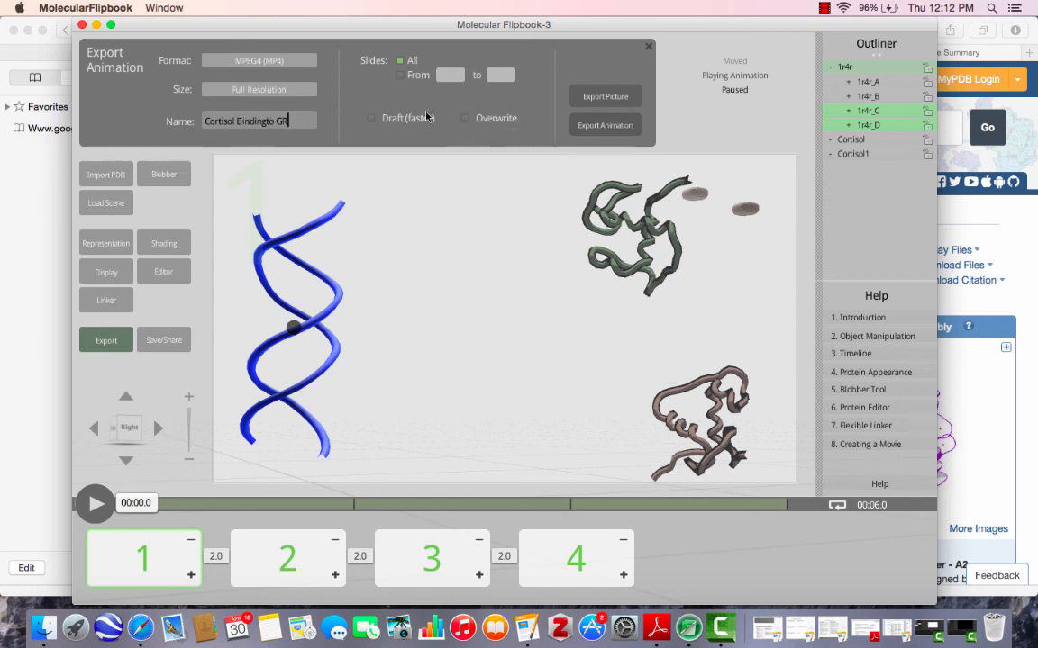
pyautogui.click(400, 60)
pyautogui.click(608, 132)
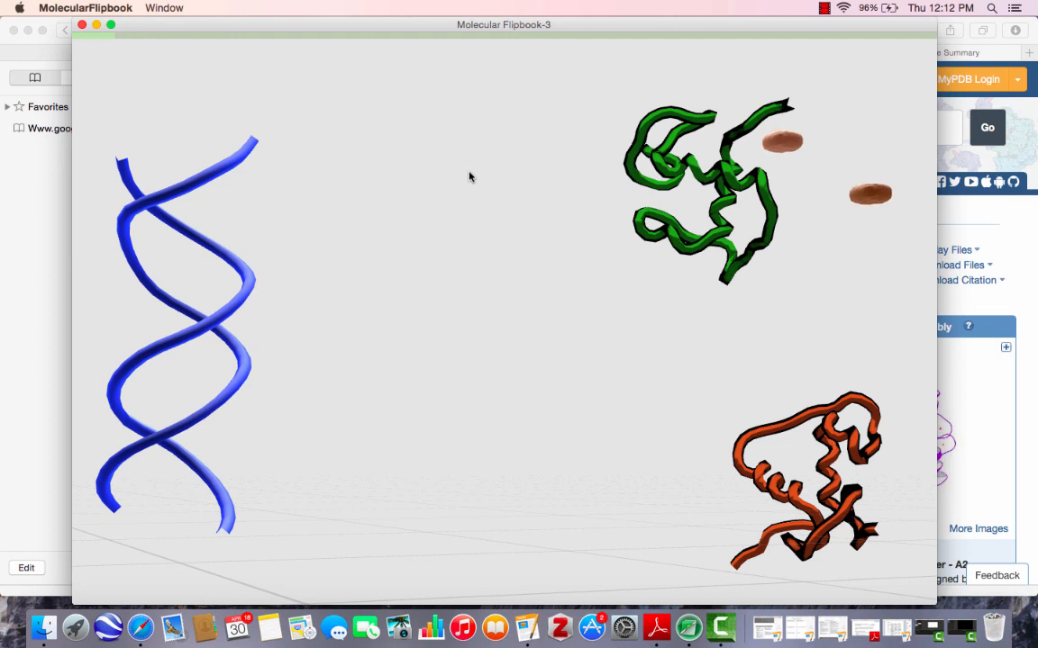
pyautogui.click(824, 9)
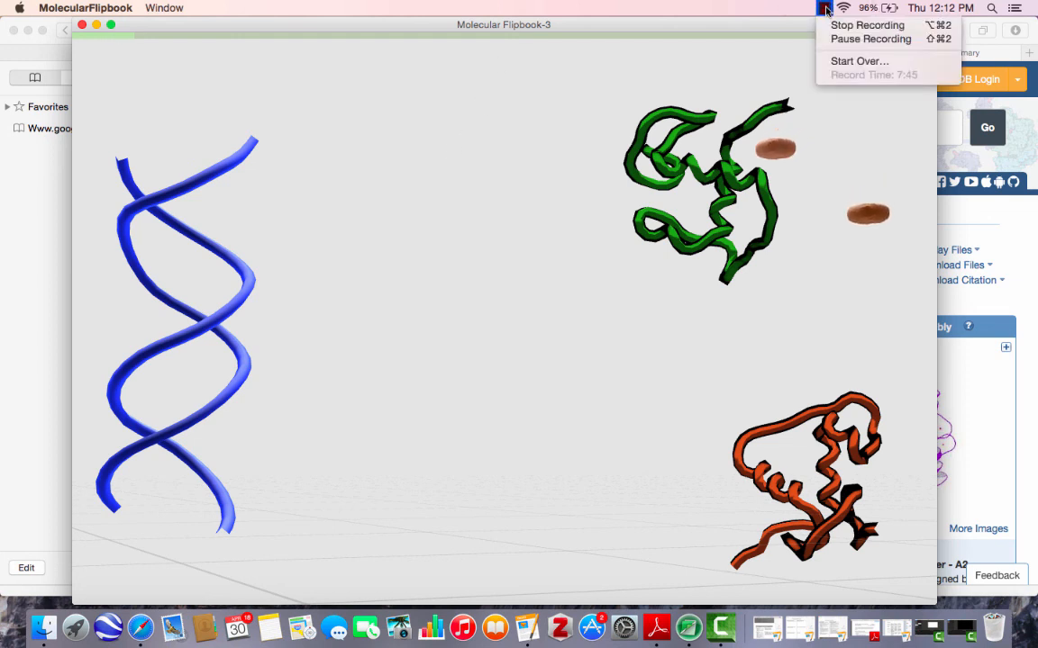